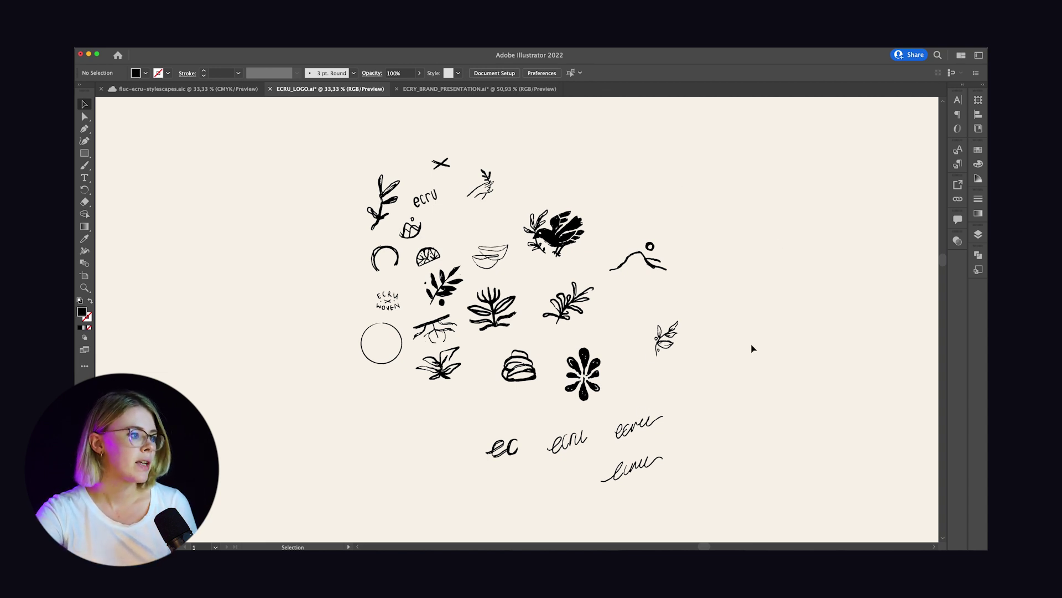
# Step: Review the hand-drawn logo sketches, the stylescape beneath them and the grid of black ECRU wordmarks in different typefaces
pyautogui.click(492, 309)
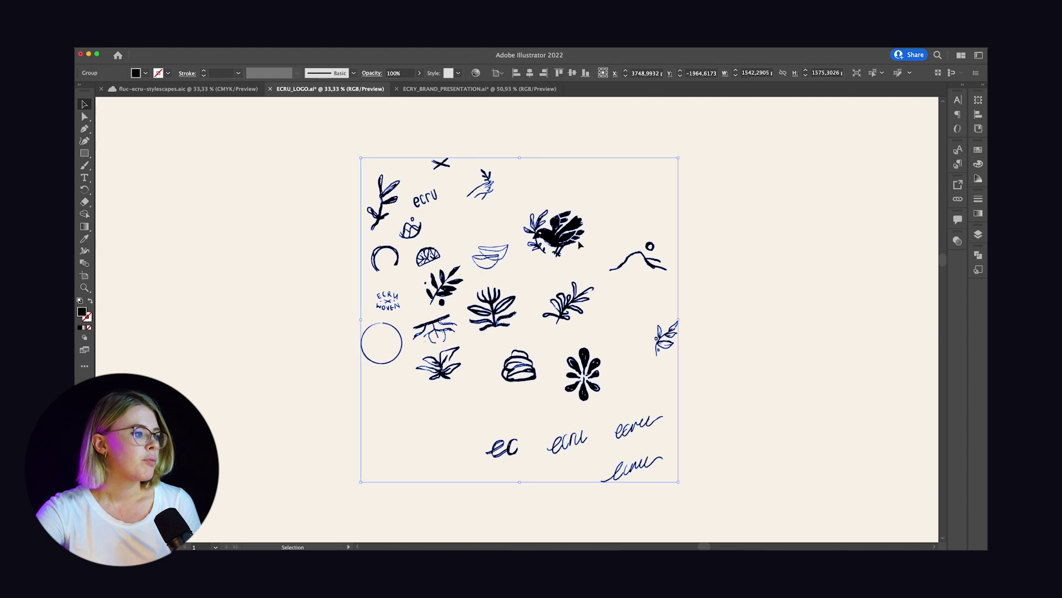
pyautogui.click(747, 238)
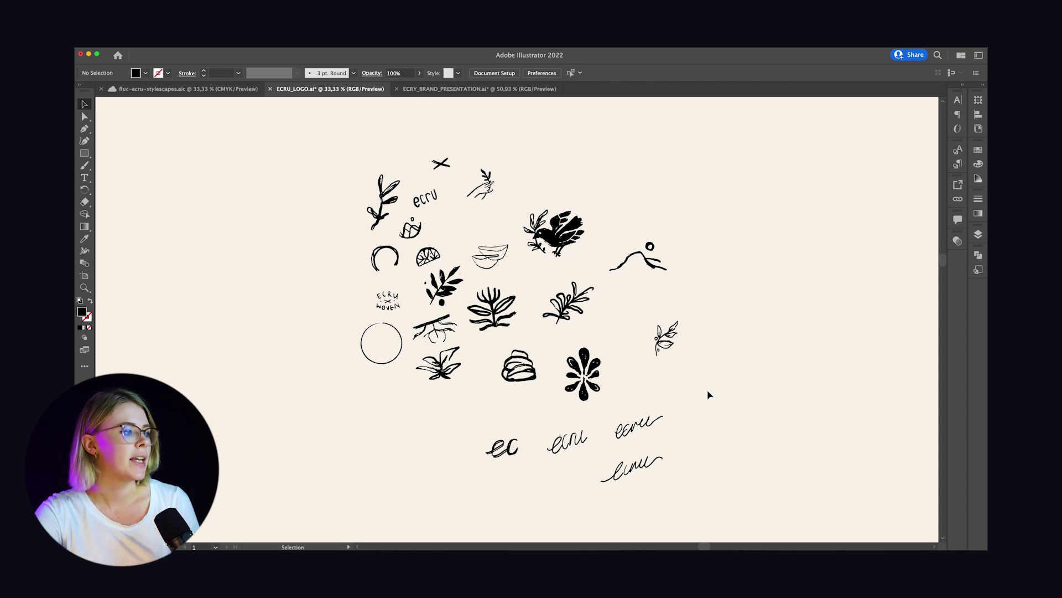
pyautogui.scroll(-1, 728, 304)
pyautogui.scroll(-10, 728, 304)
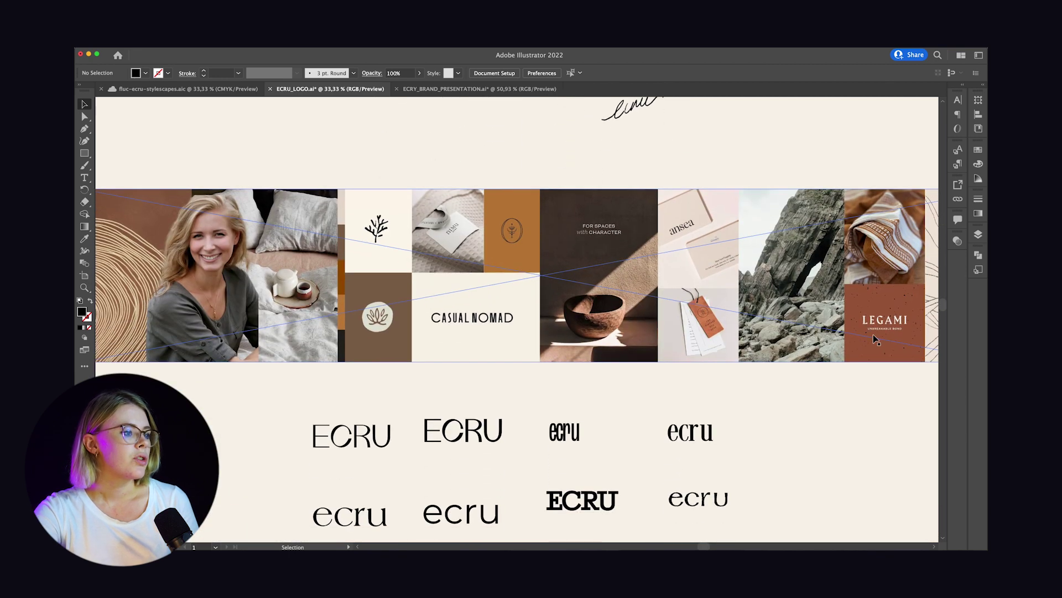
pyautogui.scroll(-1, 852, 421)
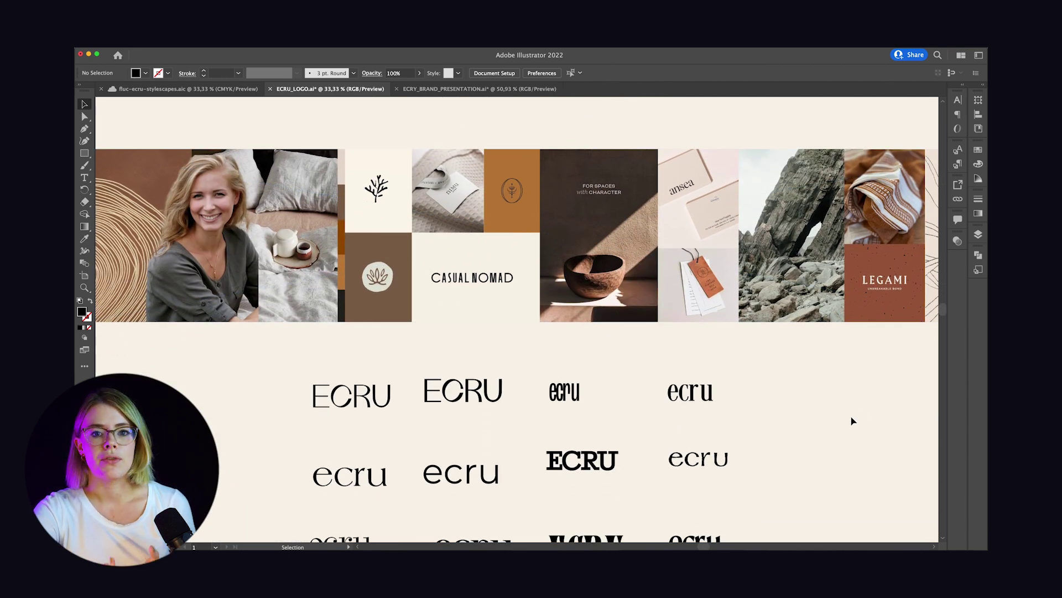
pyautogui.scroll(-4, 852, 420)
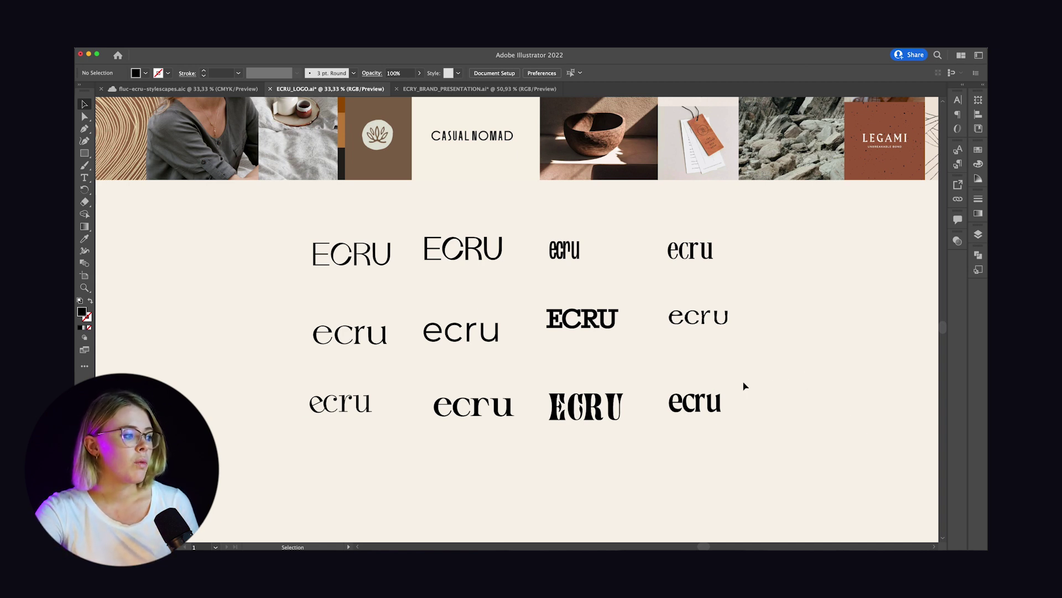
pyautogui.click(585, 410)
pyautogui.click(640, 371)
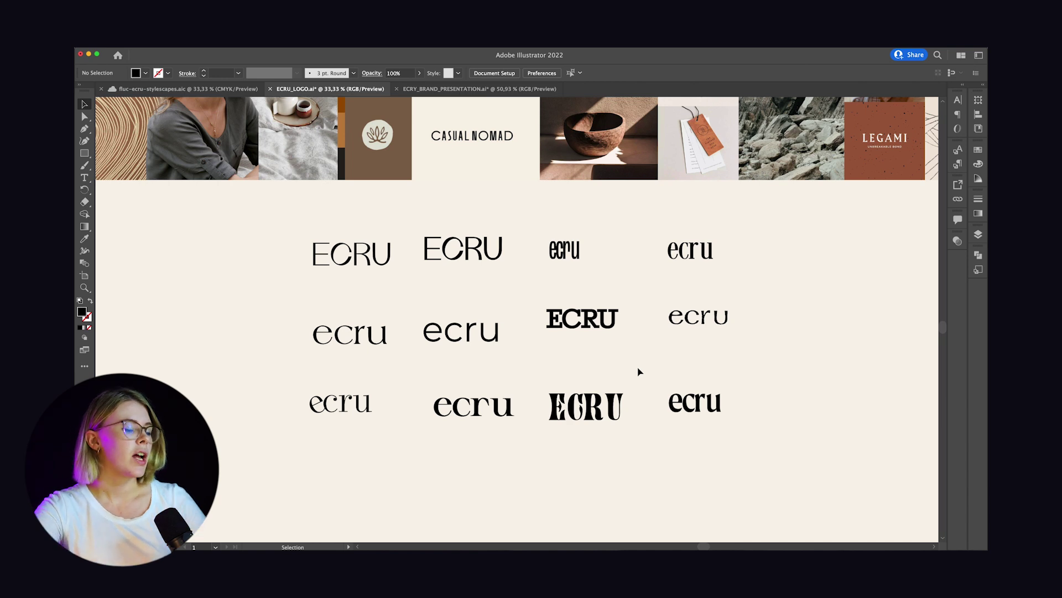
pyautogui.hscroll(3, 741, 354)
pyautogui.scroll(-1, 742, 354)
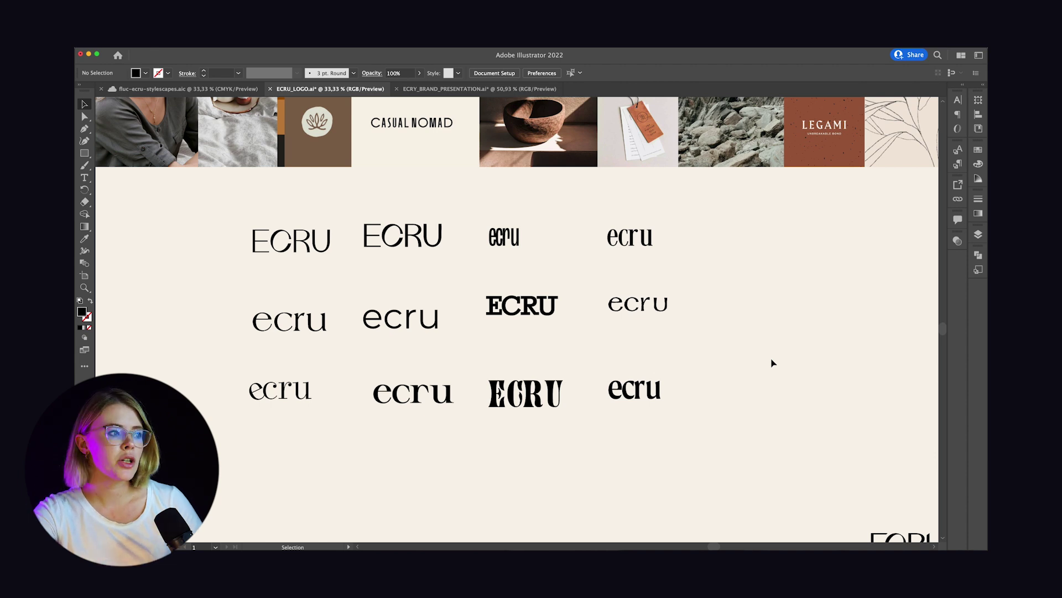
# Step: Examine the brown ecru wordmark variations and the oval plant and landscape emblem concepts beyond the typeface grid
pyautogui.press('space')
pyautogui.moveTo(872, 425); pyautogui.dragTo(651, 337)
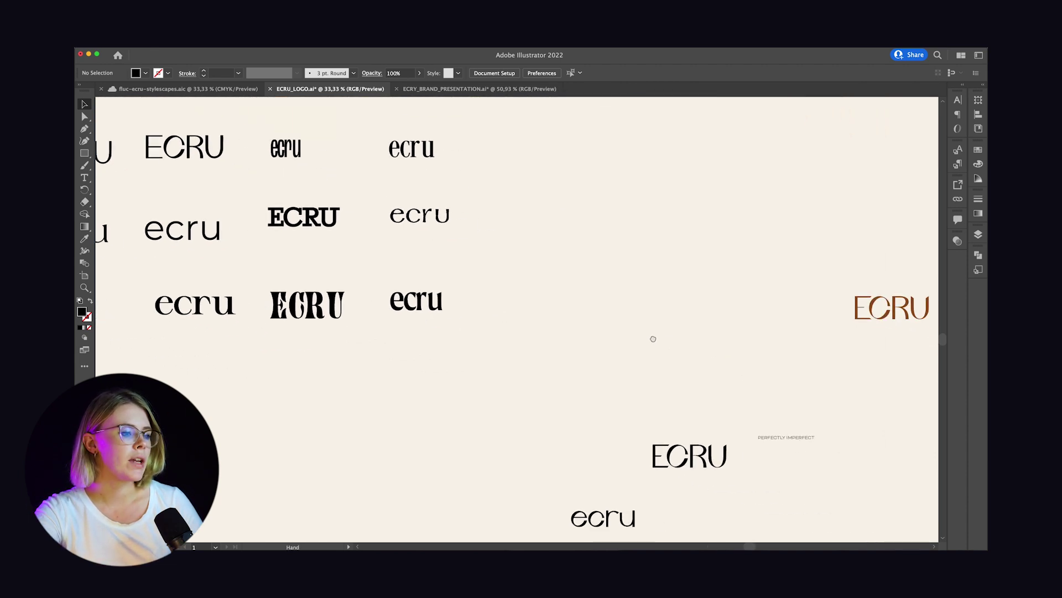
pyautogui.moveTo(751, 367); pyautogui.dragTo(548, 279)
pyautogui.moveTo(701, 344); pyautogui.dragTo(473, 234)
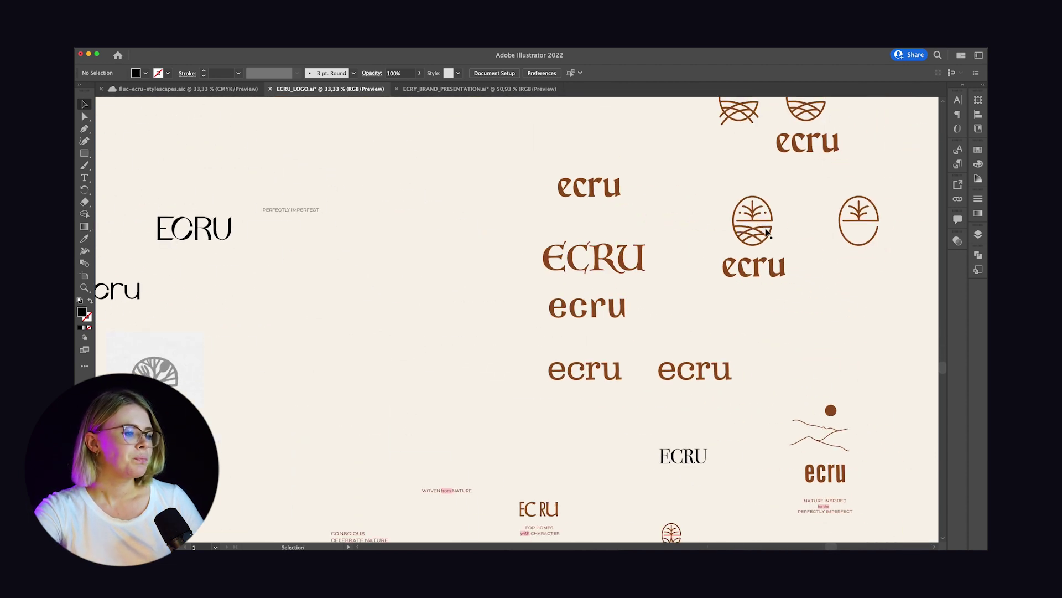
pyautogui.moveTo(769, 233); pyautogui.dragTo(651, 328)
pyautogui.press('space')
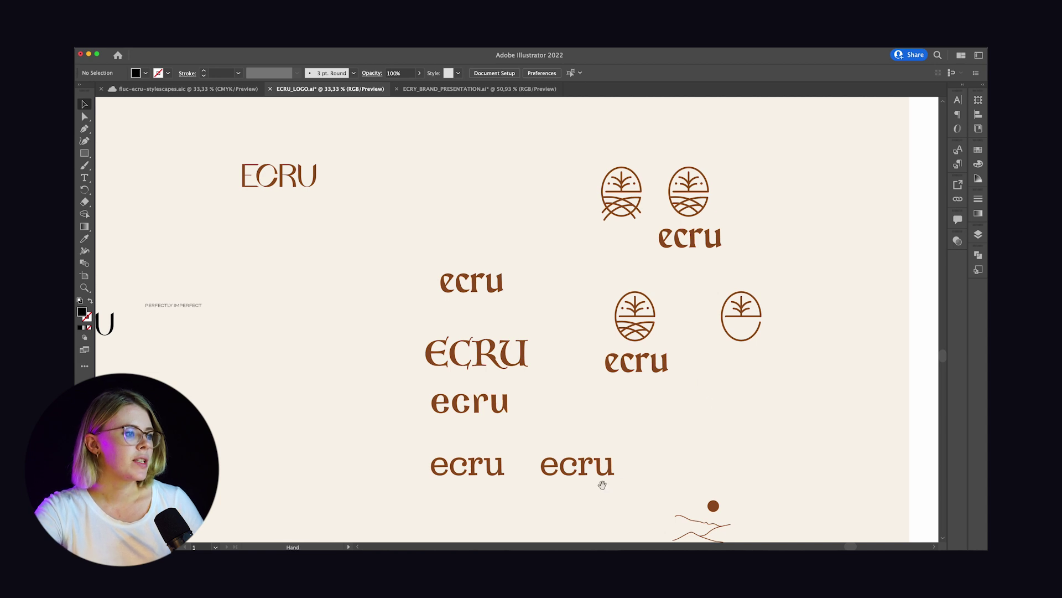
pyautogui.moveTo(599, 483); pyautogui.dragTo(613, 458)
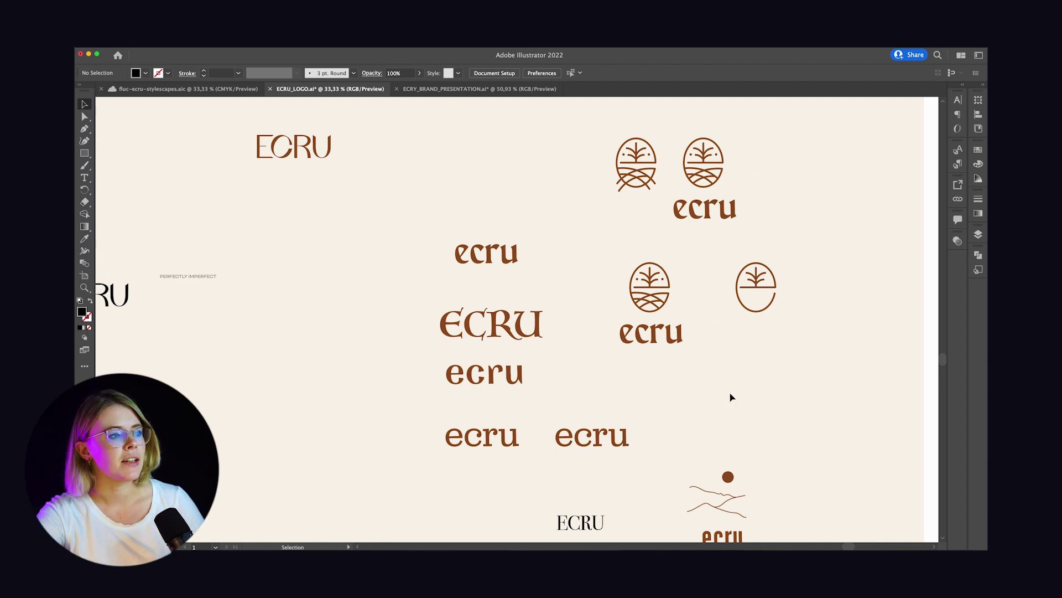
pyautogui.press('space')
pyautogui.moveTo(720, 410); pyautogui.dragTo(742, 373)
pyautogui.scroll(-5, 773, 437)
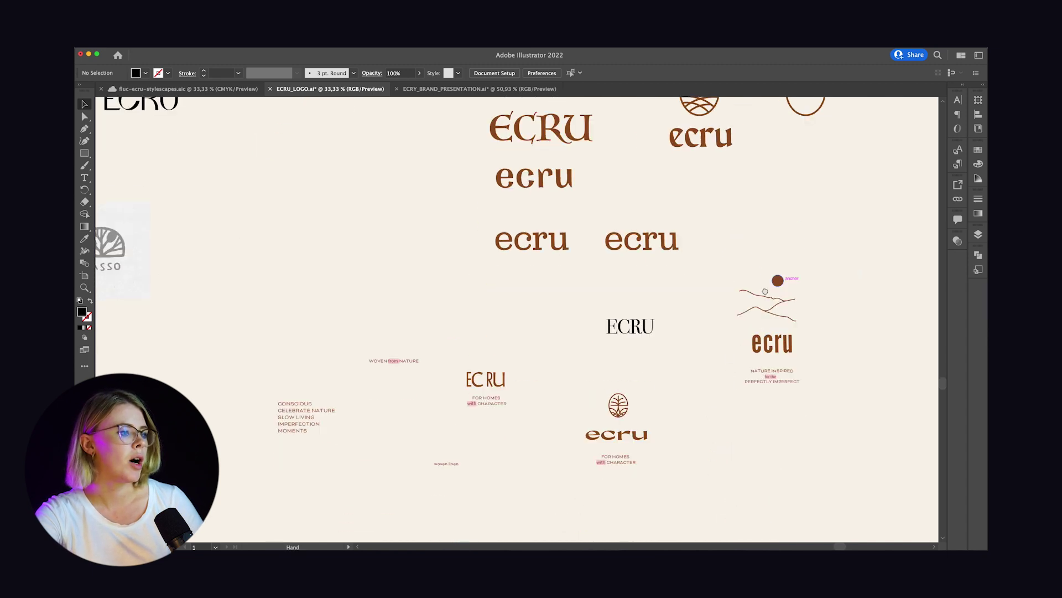
pyautogui.scroll(-3, 797, 427)
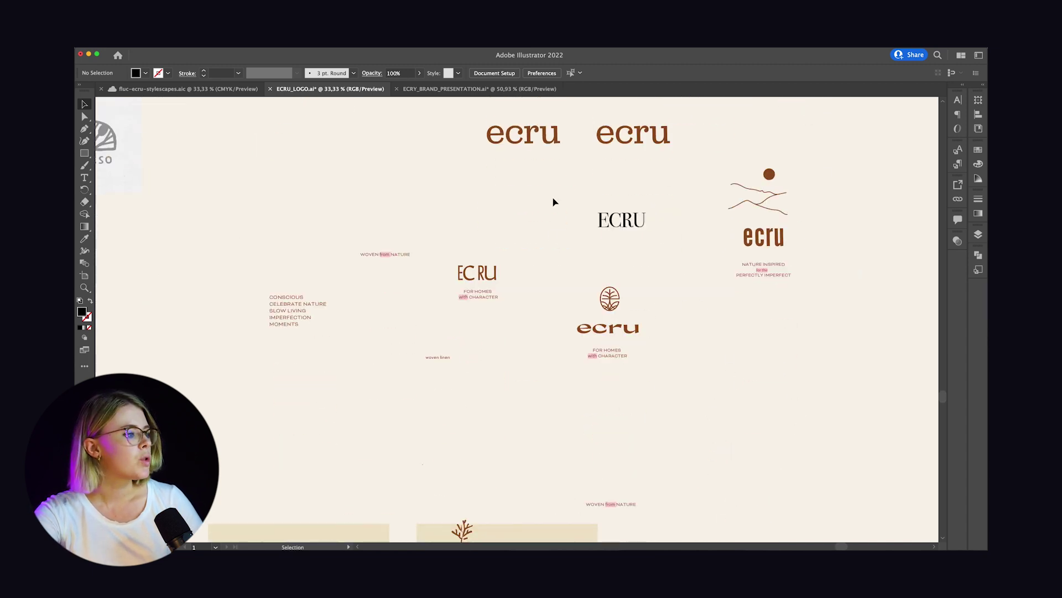
# Step: Look over the tagline ideas, the beige panels with logo lockups and the duplicated plant sketches below them
pyautogui.scroll(-3, 404, 318)
pyautogui.hscroll(-4, 403, 317)
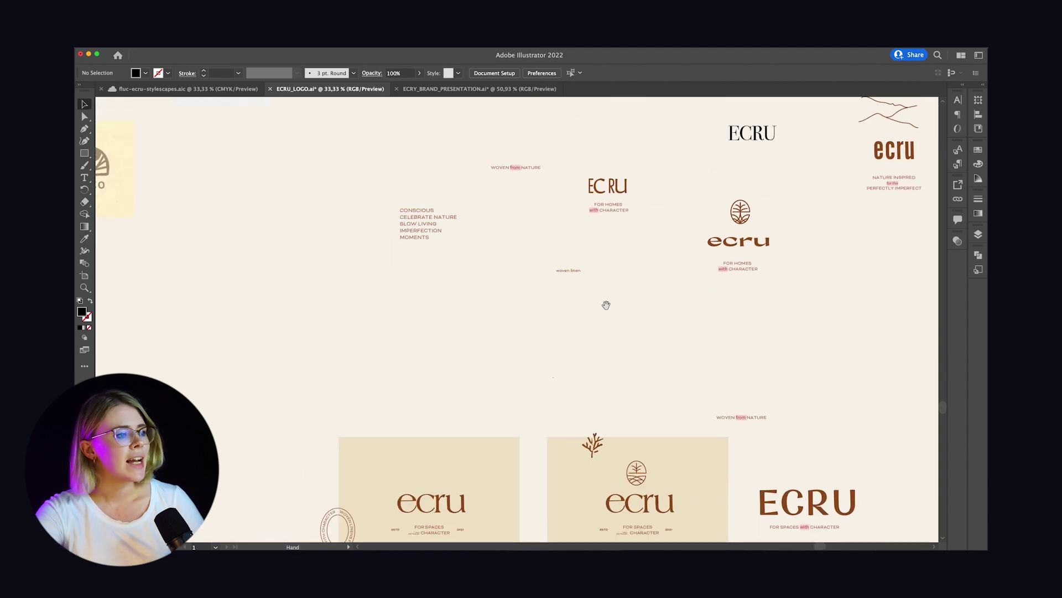
pyautogui.scroll(-9, 605, 304)
pyautogui.hscroll(4, 702, 257)
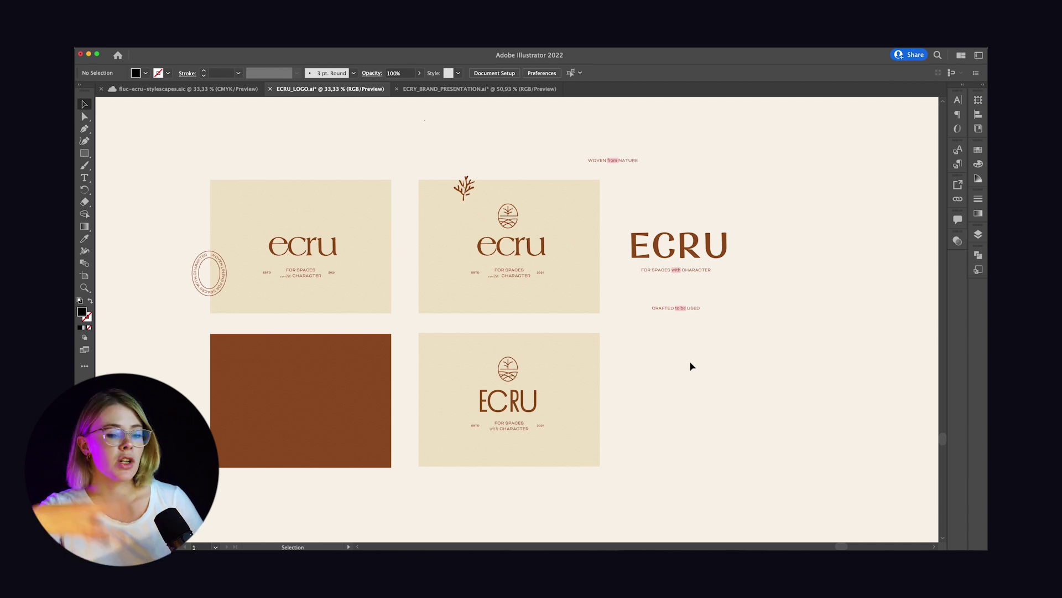
pyautogui.press('space')
pyautogui.scroll(-10, 592, 352)
pyautogui.hscroll(-5, 592, 352)
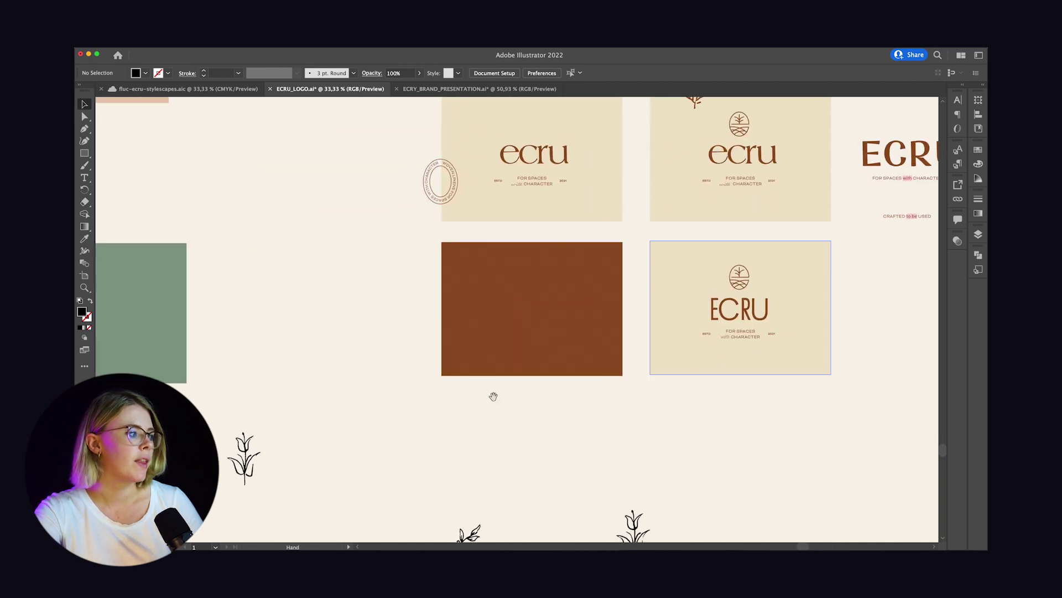
pyautogui.hscroll(3, 569, 221)
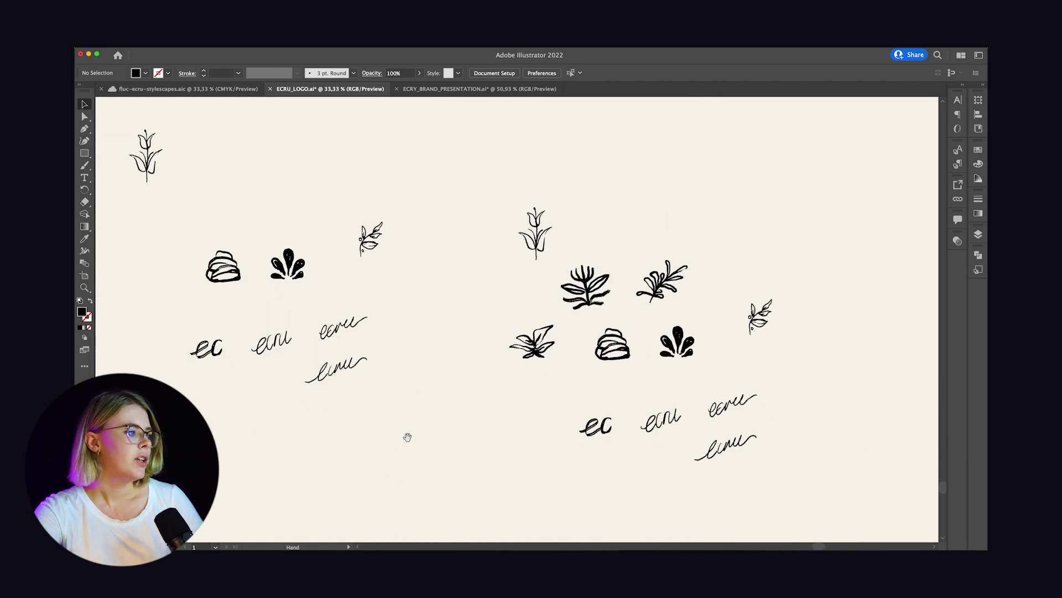
# Step: Review the brand keyword list, the dark green e monograms and floral oval emblems, and the blanket photo mockups
pyautogui.moveTo(408, 433); pyautogui.dragTo(662, 407)
pyautogui.moveTo(392, 252); pyautogui.dragTo(827, 348)
pyautogui.moveTo(432, 282); pyautogui.dragTo(556, 289)
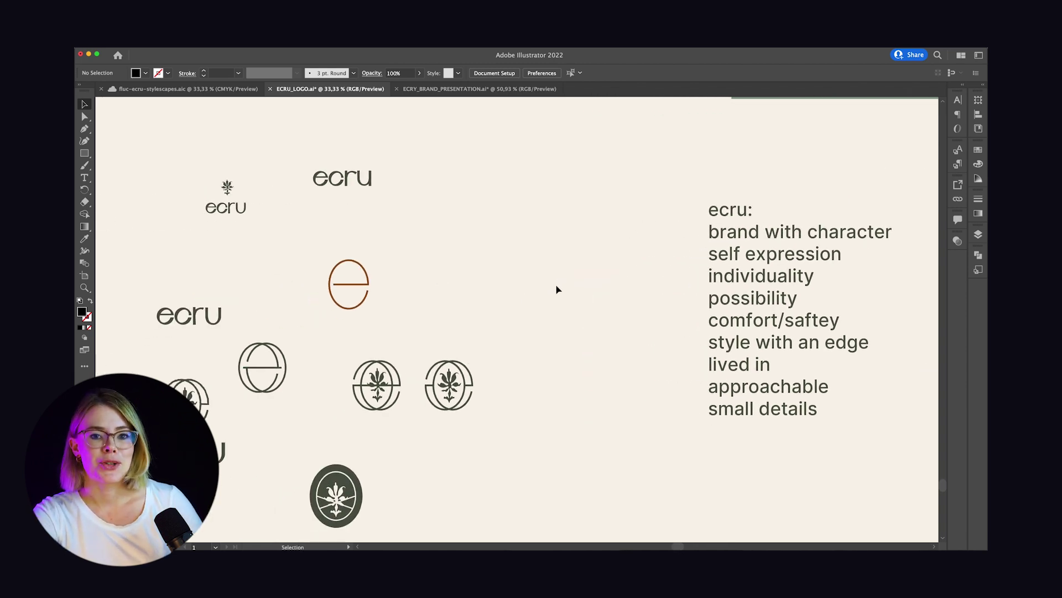
pyautogui.scroll(-2, 545, 310)
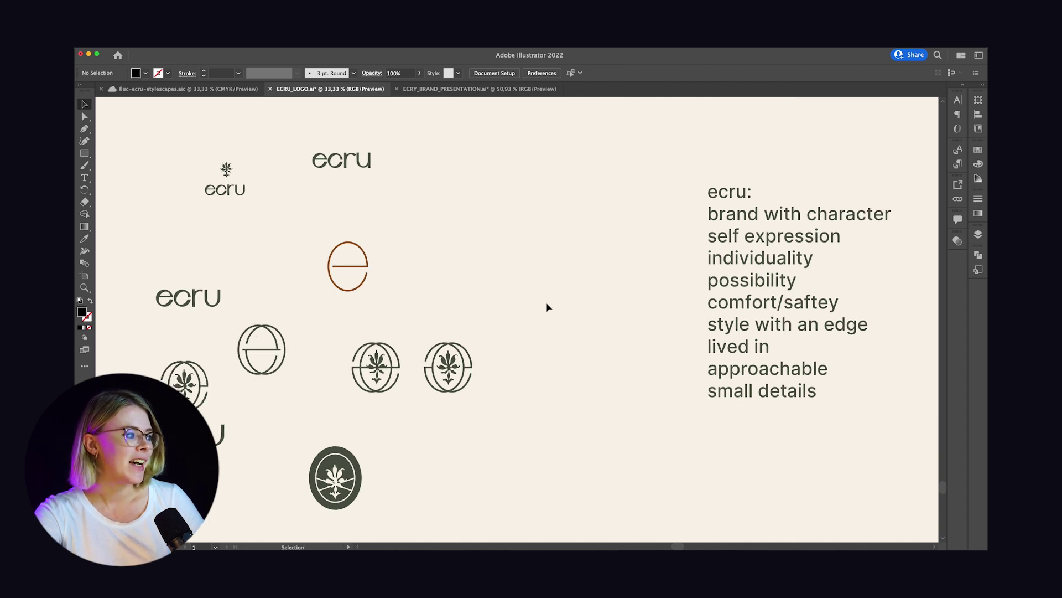
pyautogui.press('space')
pyautogui.moveTo(533, 340); pyautogui.dragTo(759, 302)
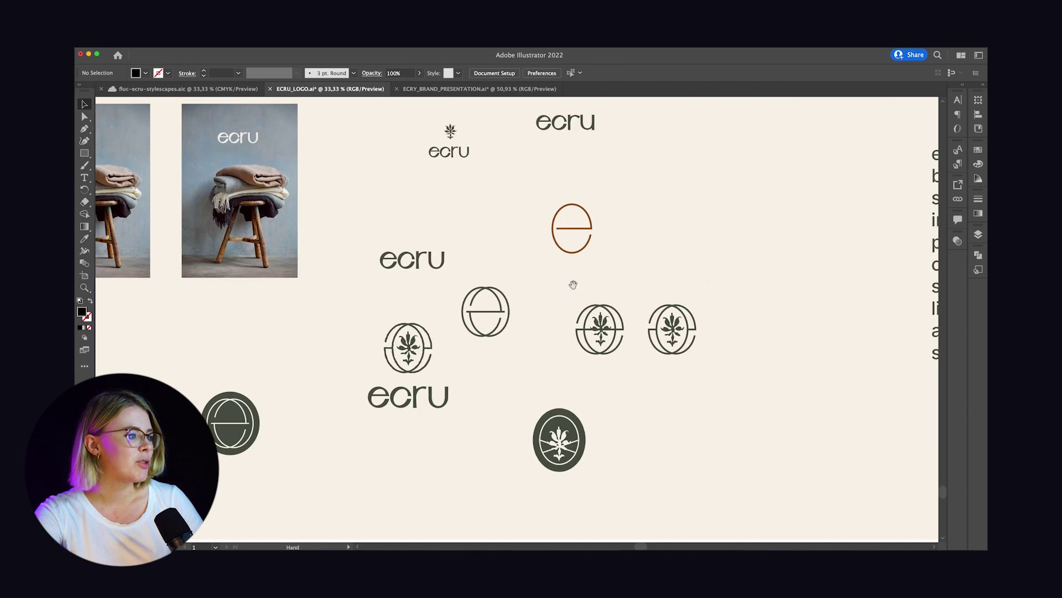
pyautogui.moveTo(573, 285); pyautogui.dragTo(695, 315)
pyautogui.moveTo(622, 413); pyautogui.dragTo(636, 392)
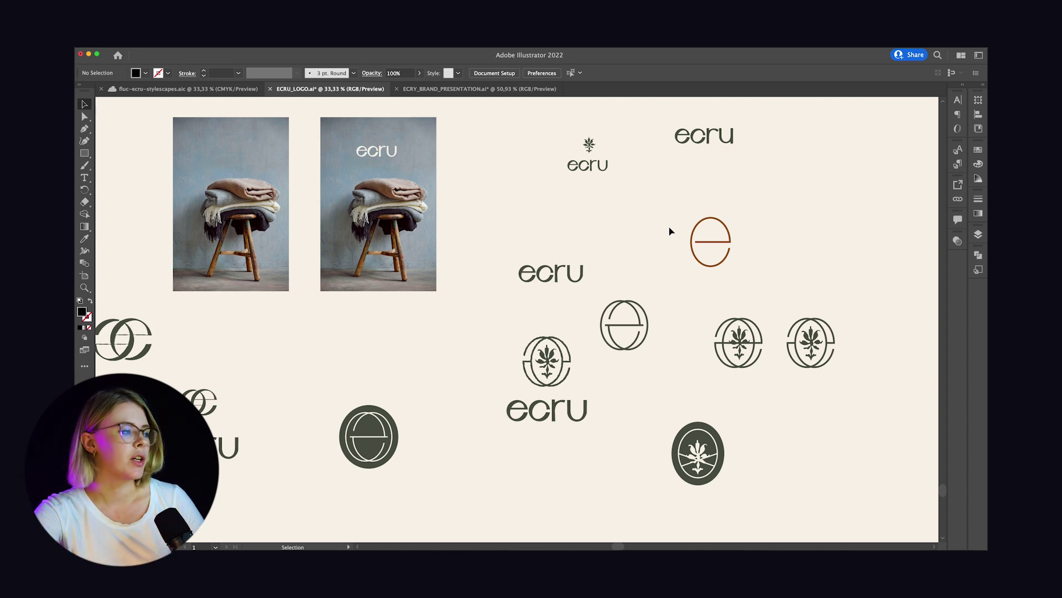
pyautogui.moveTo(491, 340); pyautogui.dragTo(550, 315)
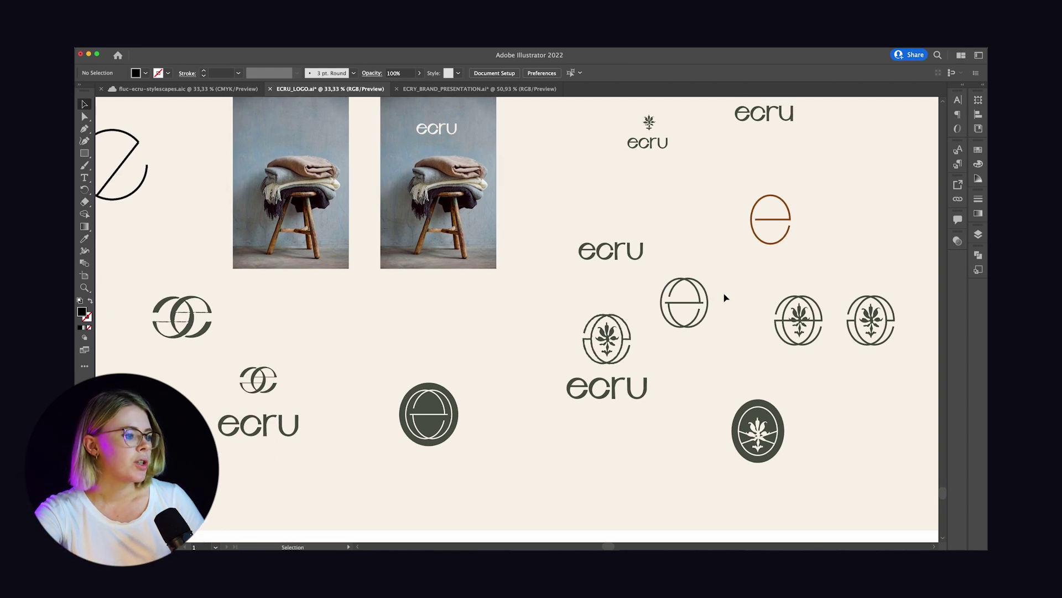
pyautogui.hscroll(-5, 640, 415)
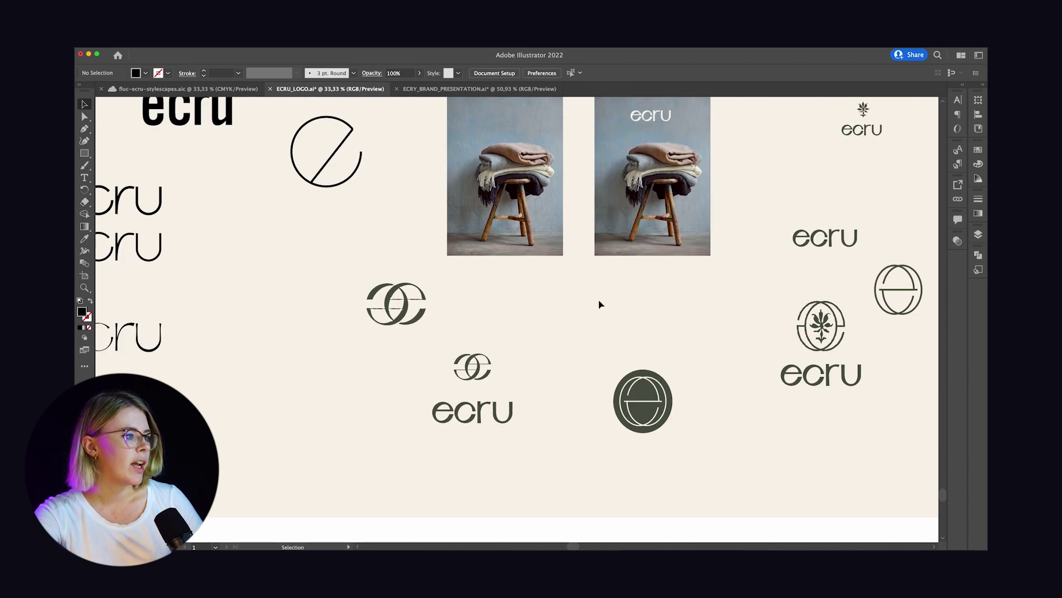
pyautogui.moveTo(600, 289); pyautogui.dragTo(580, 409)
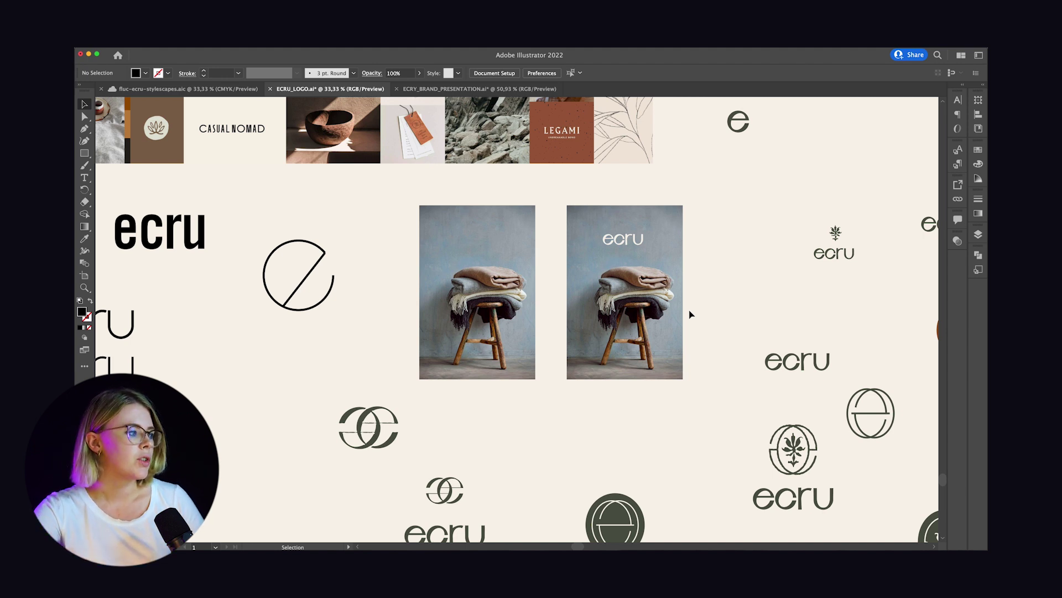
# Step: Inspect the custom line-drawn ecru wordmarks with varying stroke widths and their trials on the blanket photos
pyautogui.moveTo(560, 420); pyautogui.dragTo(820, 421)
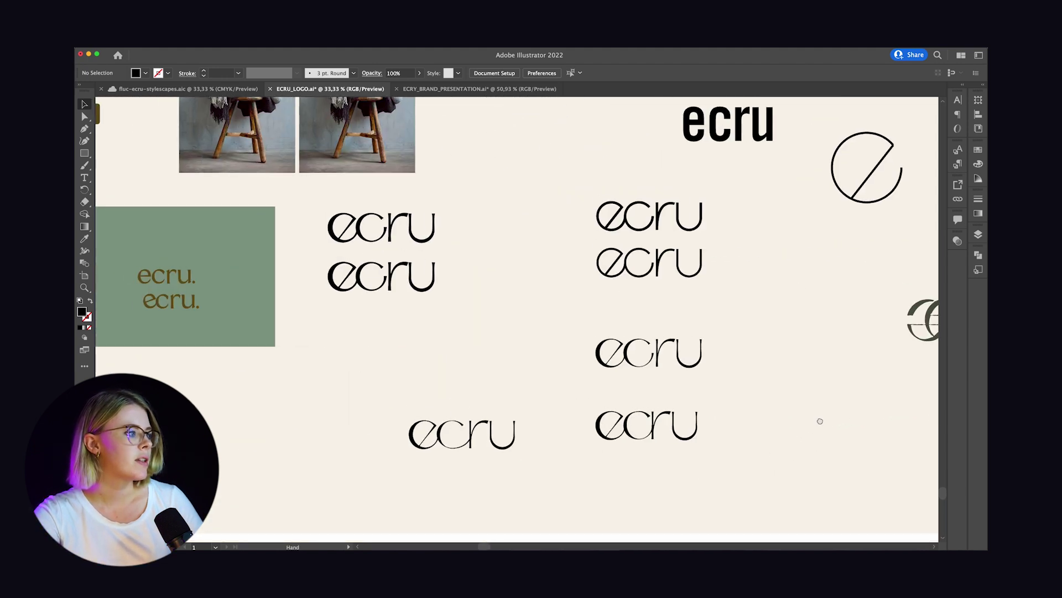
pyautogui.click(697, 356)
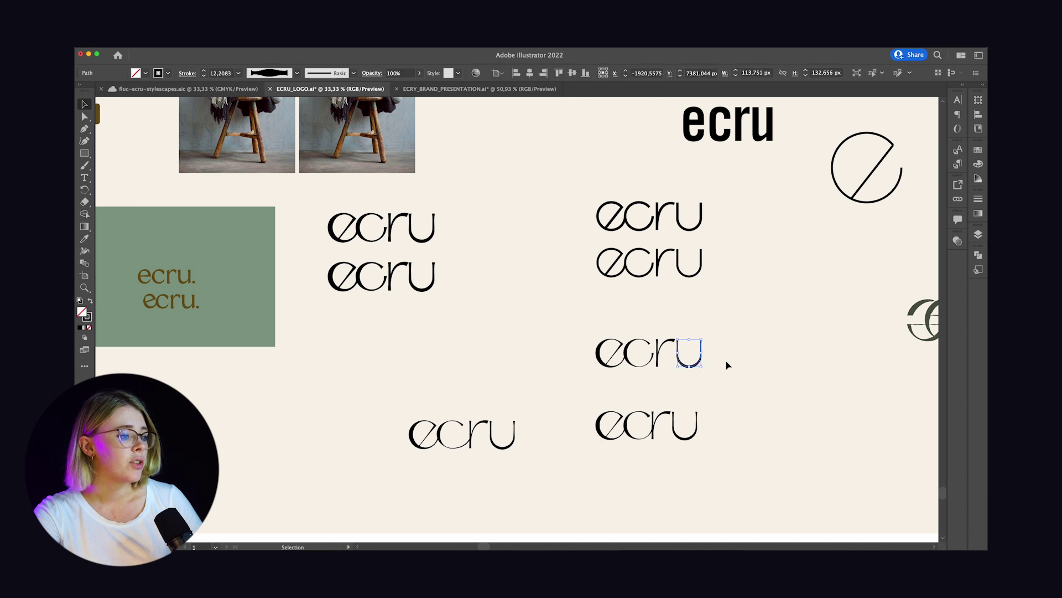
pyautogui.click(636, 345)
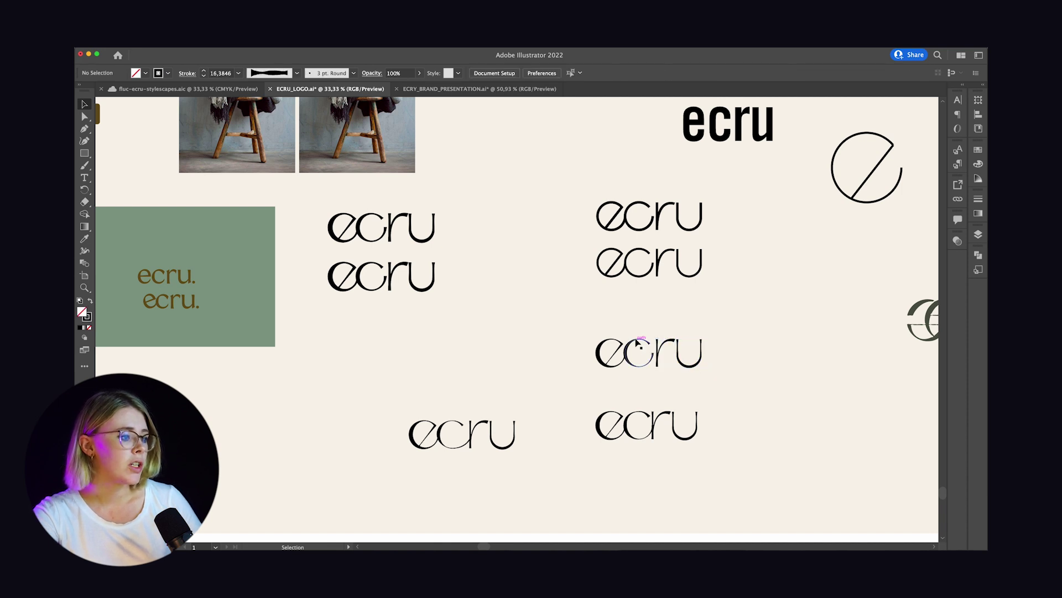
pyautogui.click(555, 411)
pyautogui.moveTo(494, 260); pyautogui.dragTo(689, 380)
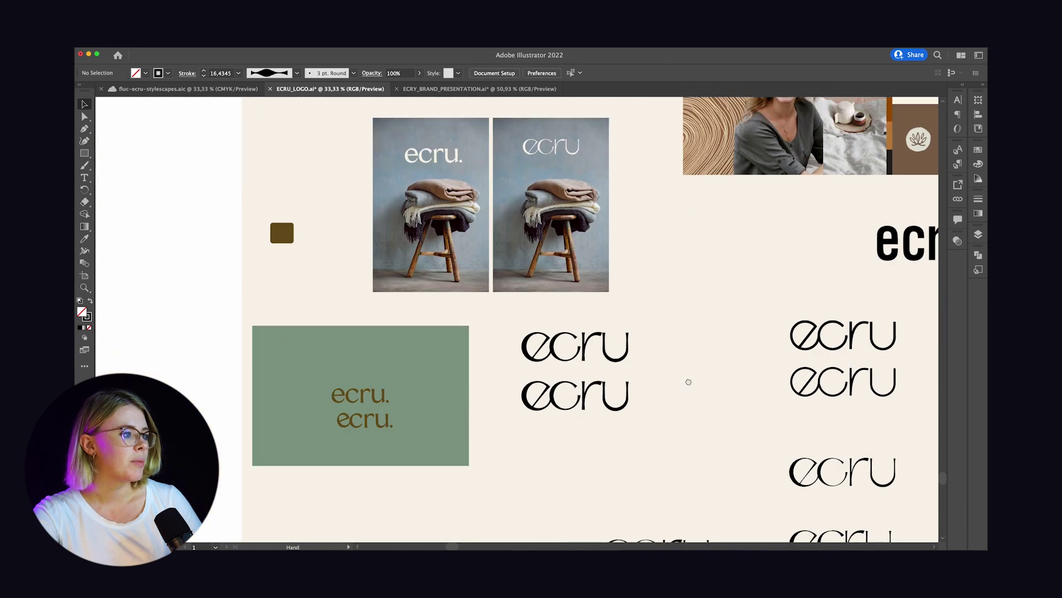
pyautogui.moveTo(656, 290); pyautogui.dragTo(724, 383)
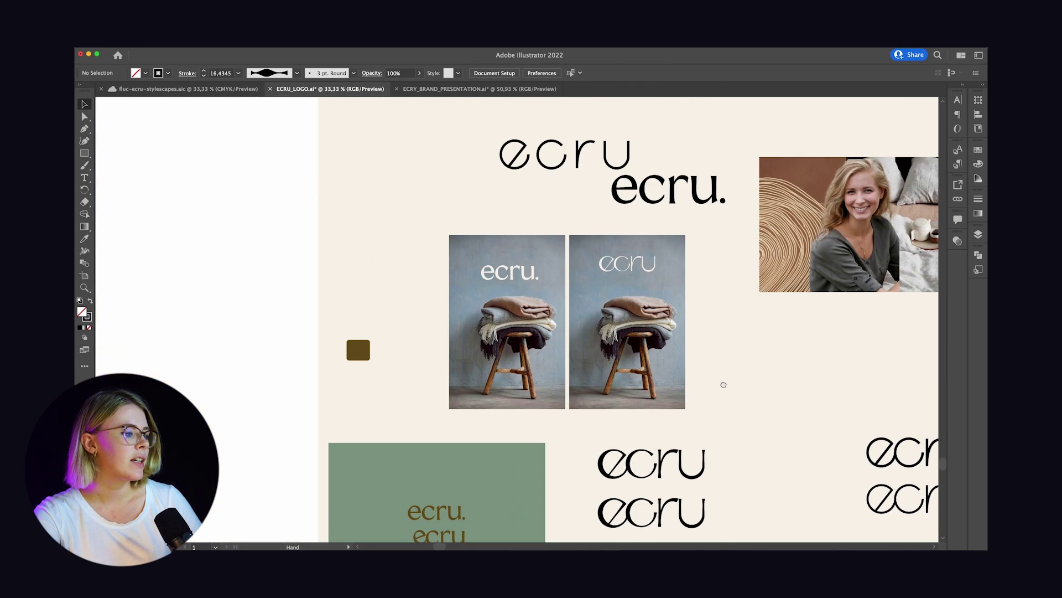
pyautogui.click(692, 186)
pyautogui.moveTo(737, 254); pyautogui.dragTo(560, 437)
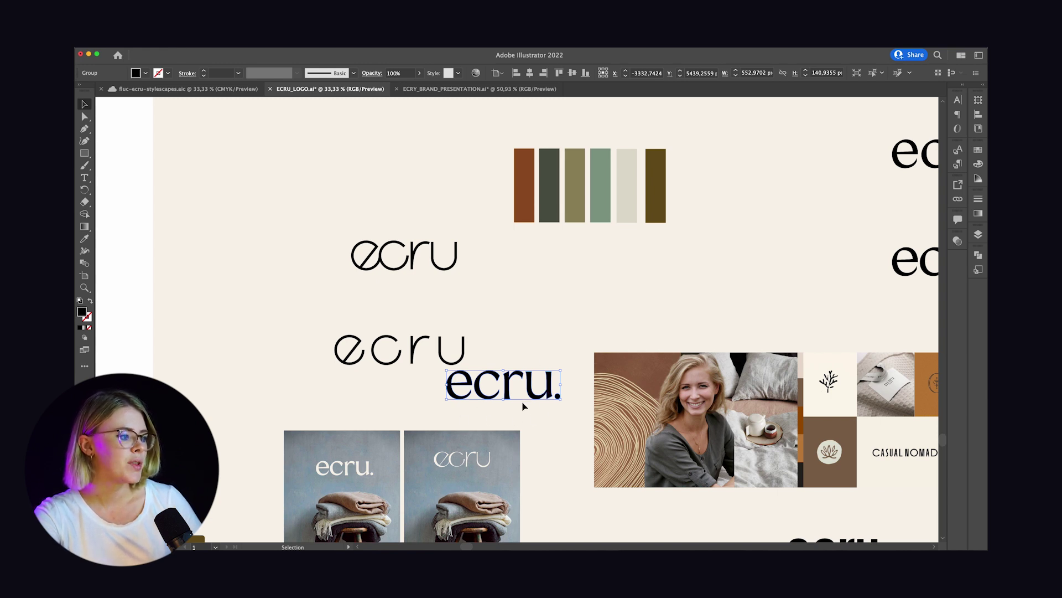
# Step: Examine the colour palette, the bold ecru logo with plant emblem, its coloured panels and the botanical pattern
pyautogui.click(560, 319)
pyautogui.moveTo(638, 271); pyautogui.dragTo(602, 424)
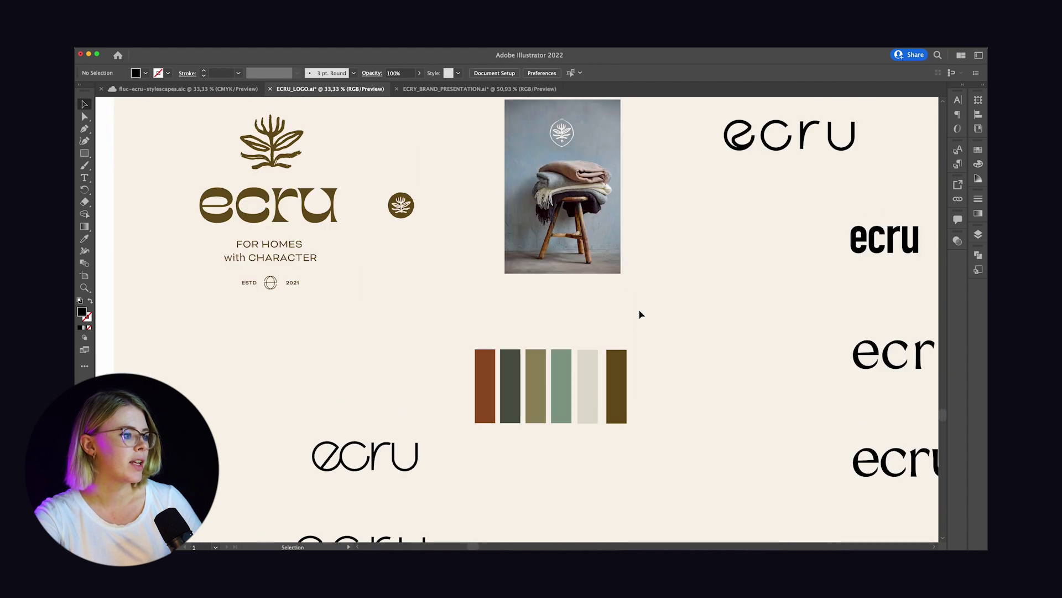
pyautogui.scroll(5, 664, 365)
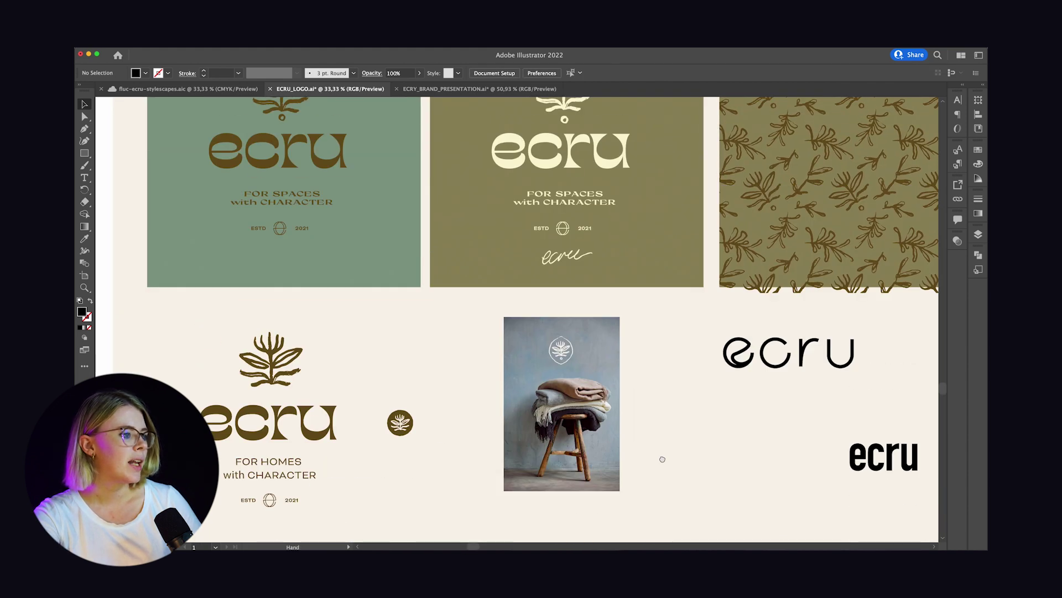
pyautogui.hotkey('ctrl', '-')
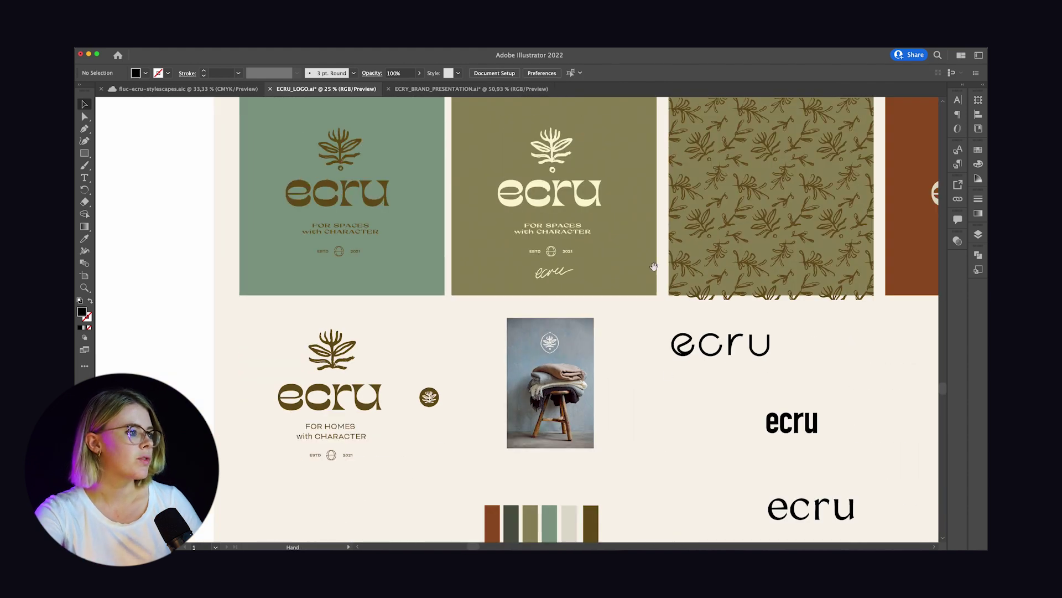
pyautogui.scroll(3, 654, 267)
pyautogui.scroll(-3, 603, 382)
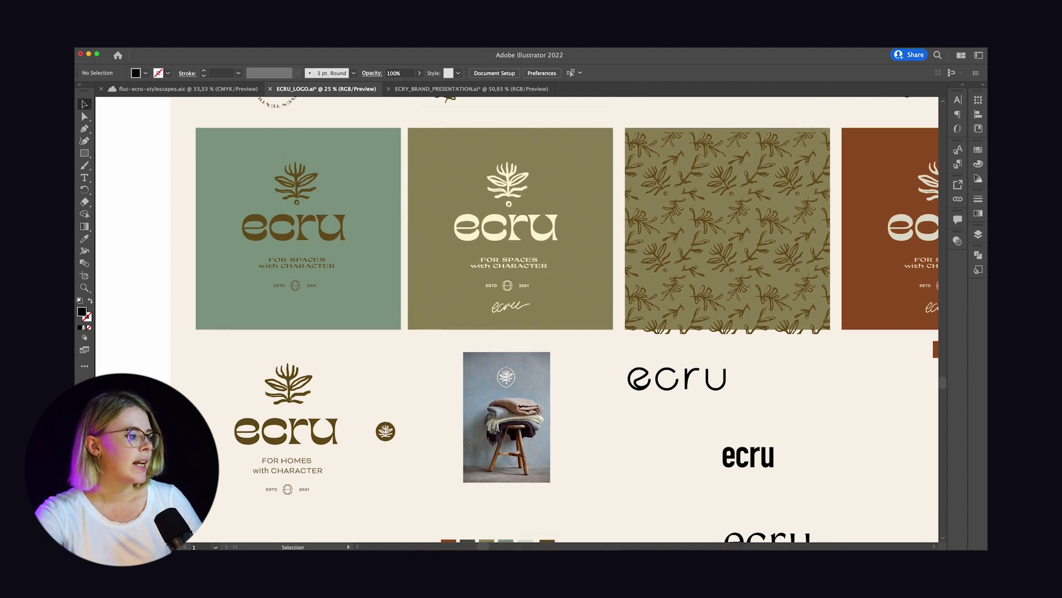
pyautogui.click(301, 432)
pyautogui.click(349, 402)
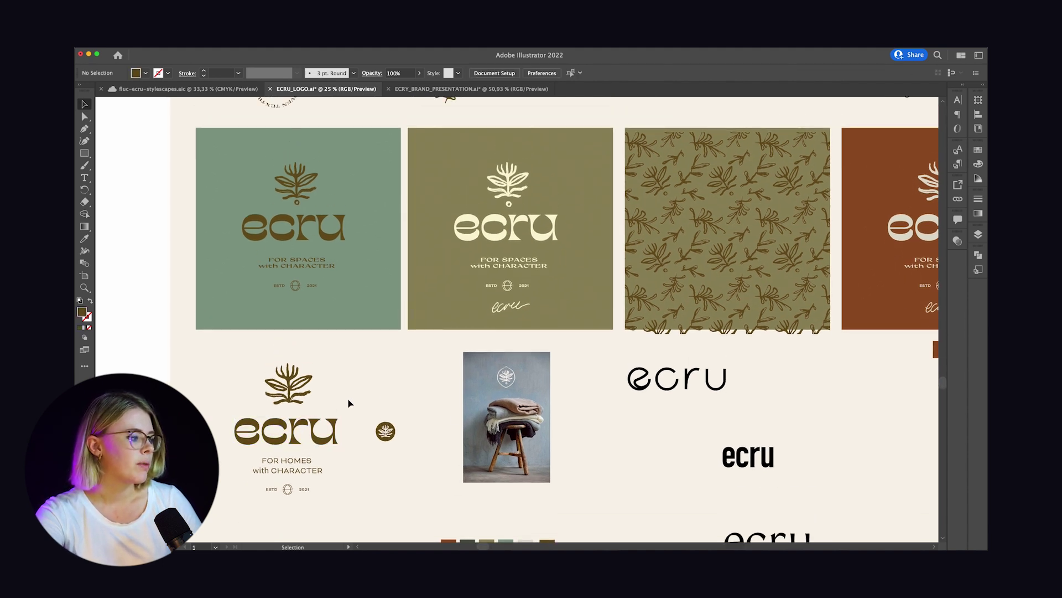
# Step: Compare the coloured ecru logo panels and the botanical pattern with the brown lockup and blanket photo mockup below them
pyautogui.scroll(-3, 349, 402)
pyautogui.hscroll(-3, 348, 403)
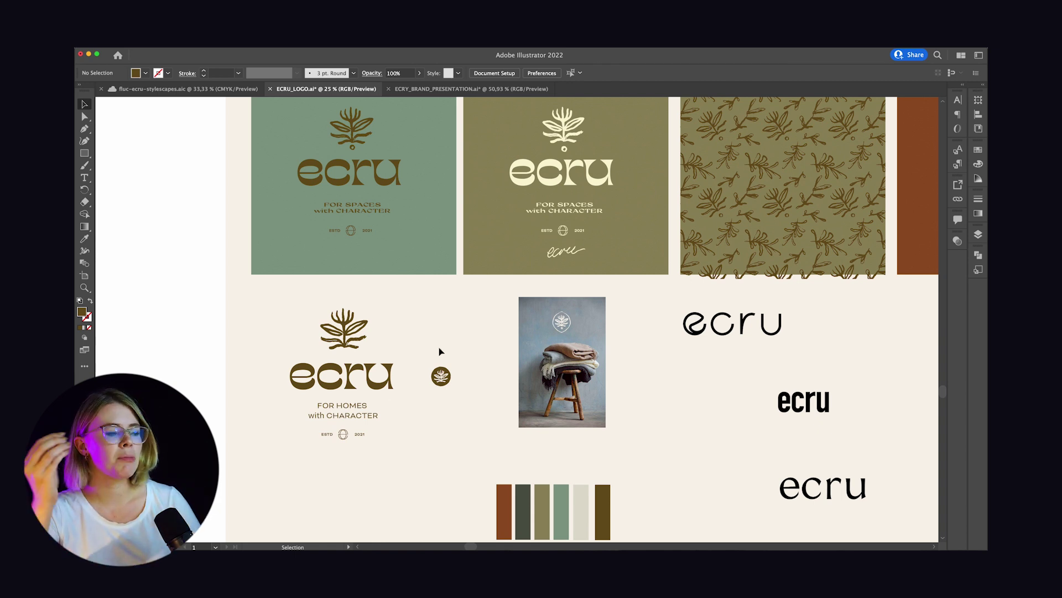
pyautogui.scroll(2, 480, 294)
pyautogui.hscroll(2, 480, 293)
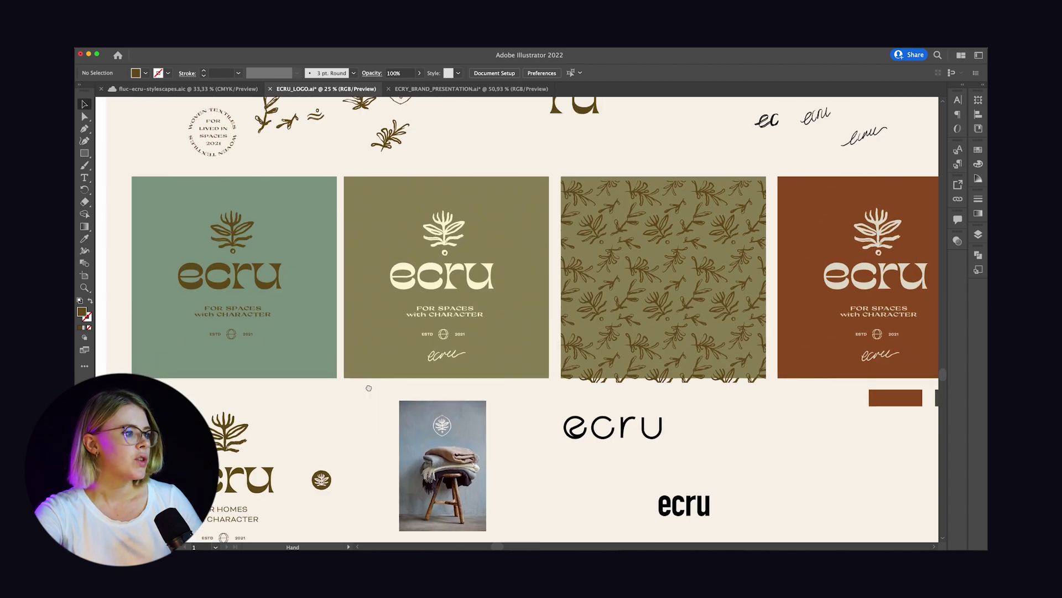
pyautogui.scroll(2, 609, 359)
pyautogui.hscroll(3, 609, 360)
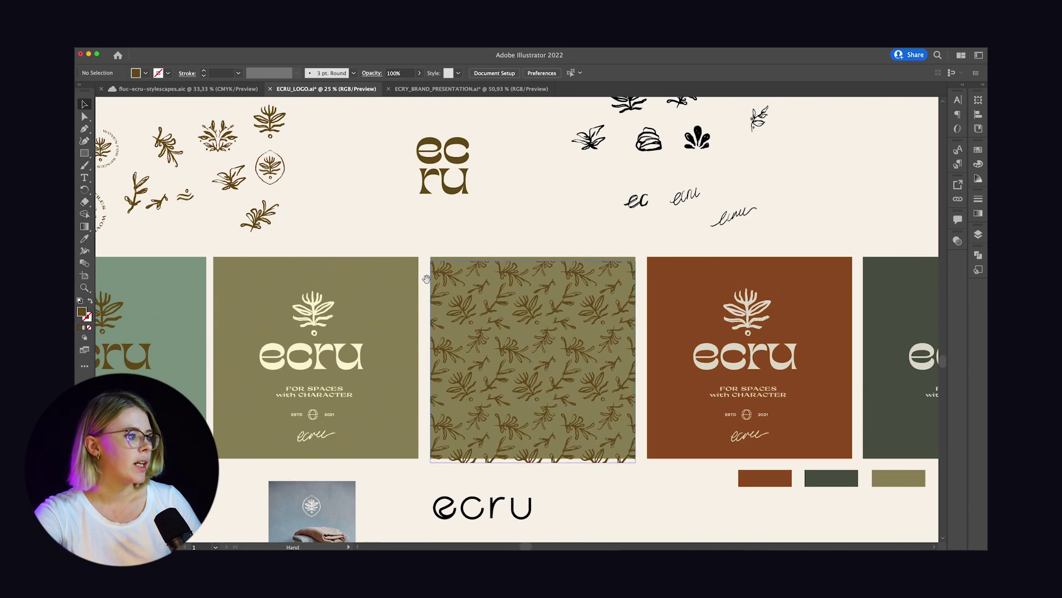
pyautogui.scroll(2, 484, 318)
pyautogui.hscroll(-5, 484, 319)
pyautogui.moveTo(780, 438); pyautogui.dragTo(714, 291)
pyautogui.scroll(-2, 621, 380)
pyautogui.hscroll(-4, 621, 379)
pyautogui.scroll(5, 621, 380)
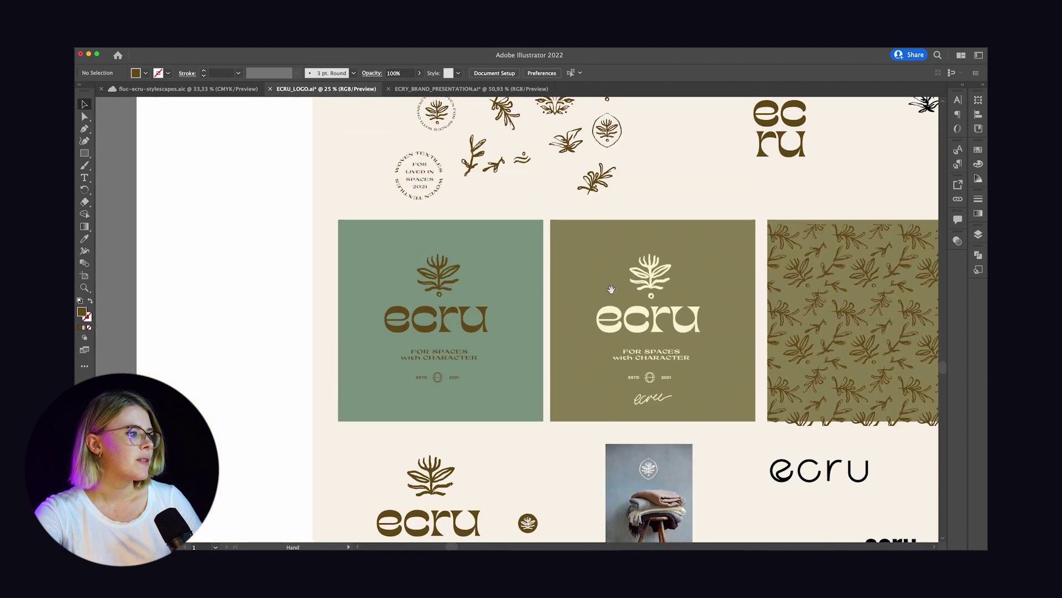
# Step: Single out the plant emblem among the brown illustrations and compare it with the logo lockups below
pyautogui.click(606, 137)
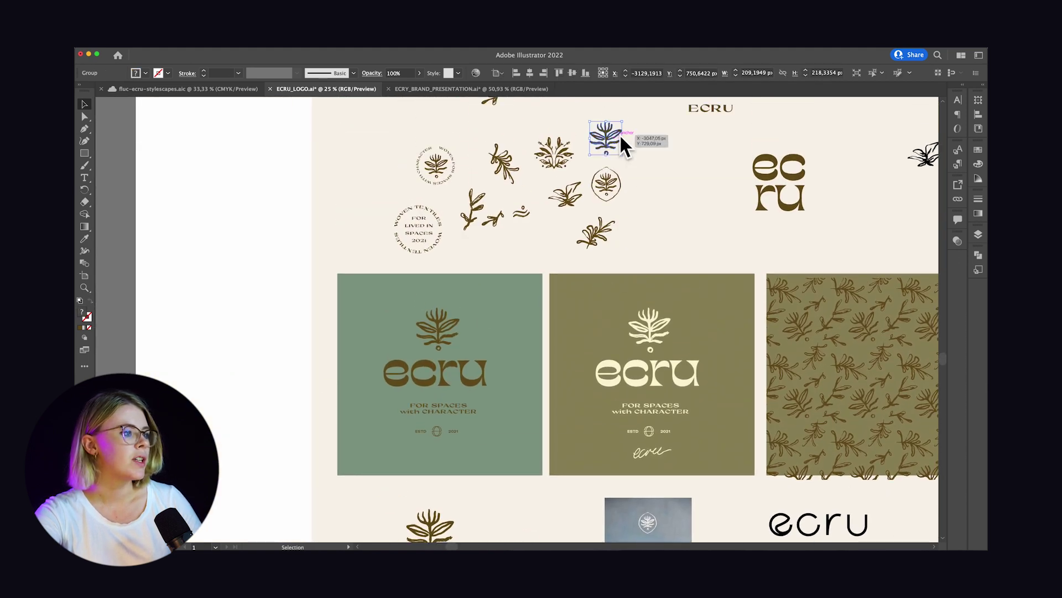
pyautogui.click(669, 271)
pyautogui.scroll(-3, 581, 272)
pyautogui.hscroll(-1, 581, 273)
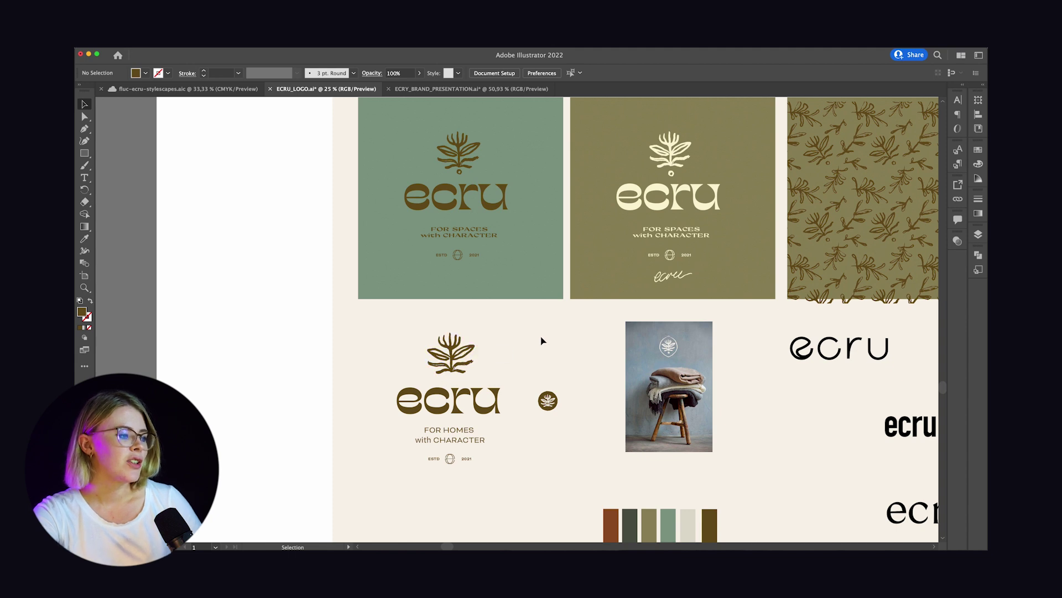
pyautogui.moveTo(617, 330); pyautogui.dragTo(574, 356)
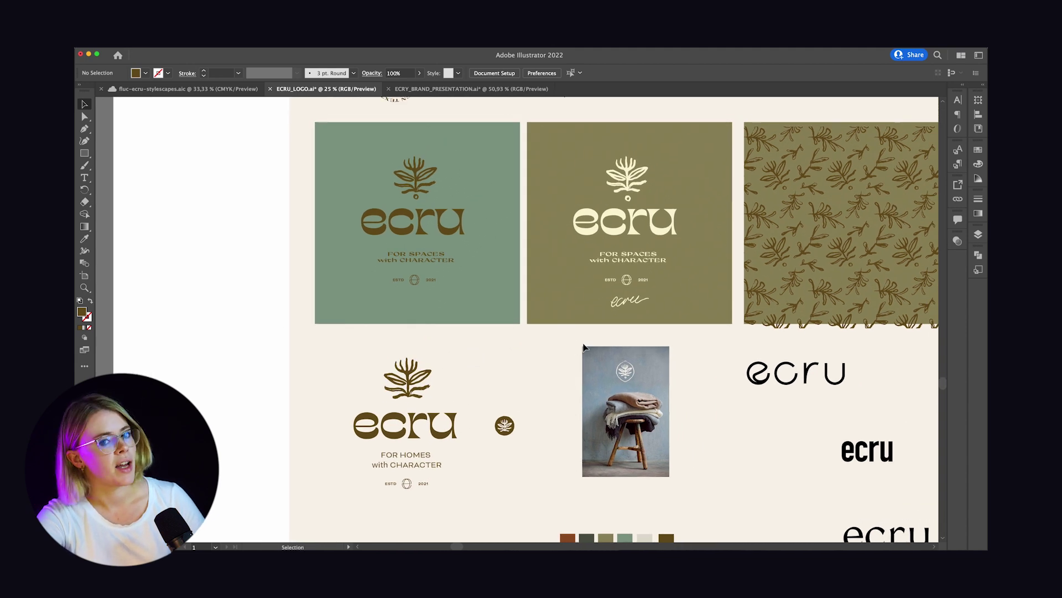
# Step: Review the black plant sketches, handwritten ecru signatures and rust and dark green panels, plus the business card and thank-you card layouts
pyautogui.scroll(5, 581, 354)
pyautogui.hscroll(8, 581, 354)
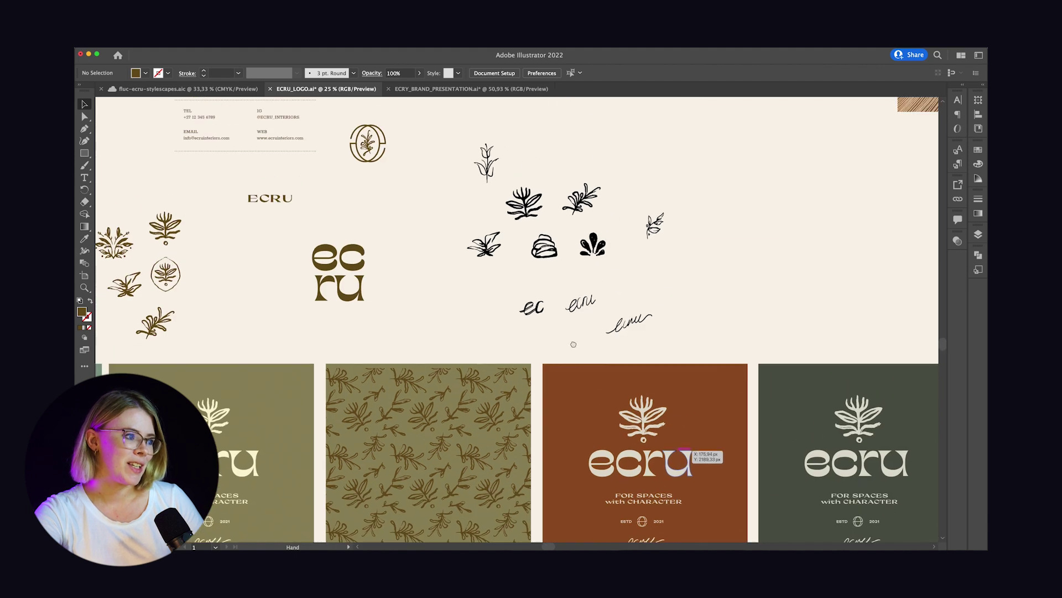
pyautogui.moveTo(749, 268); pyautogui.dragTo(662, 175)
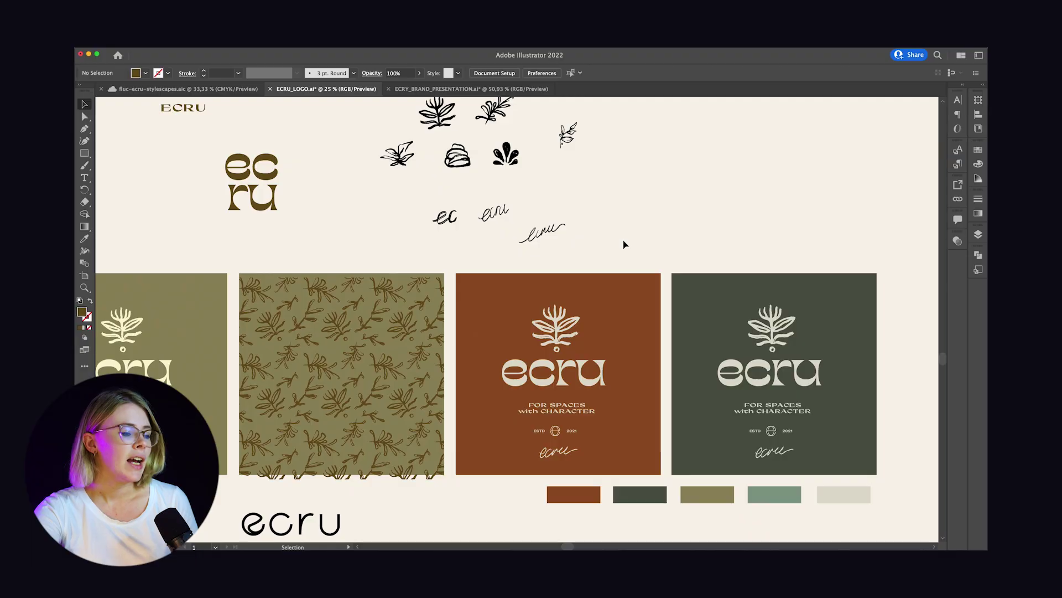
pyautogui.scroll(2, 624, 244)
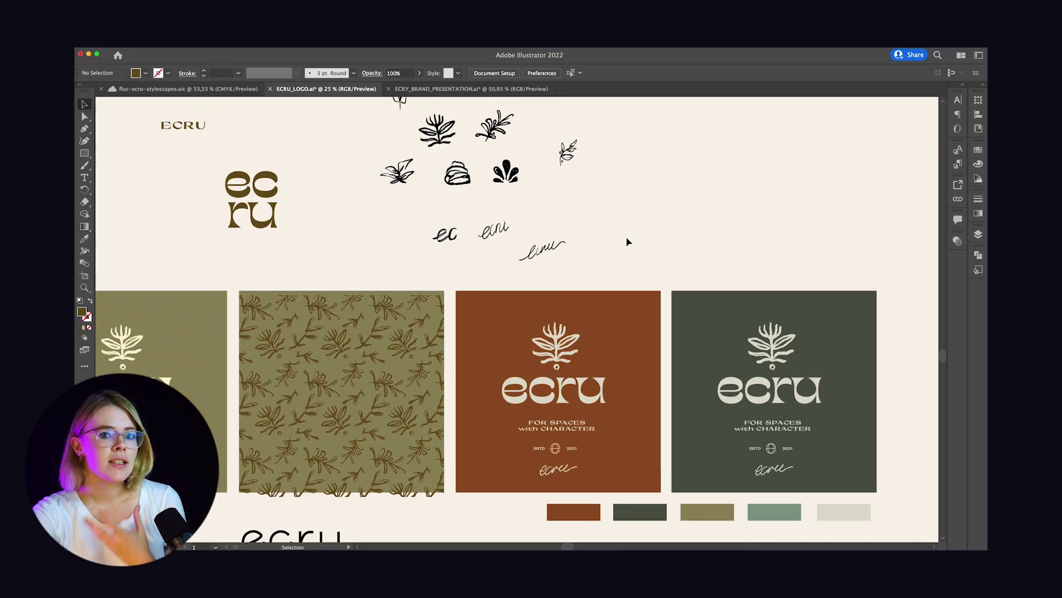
pyautogui.hscroll(-15, 628, 241)
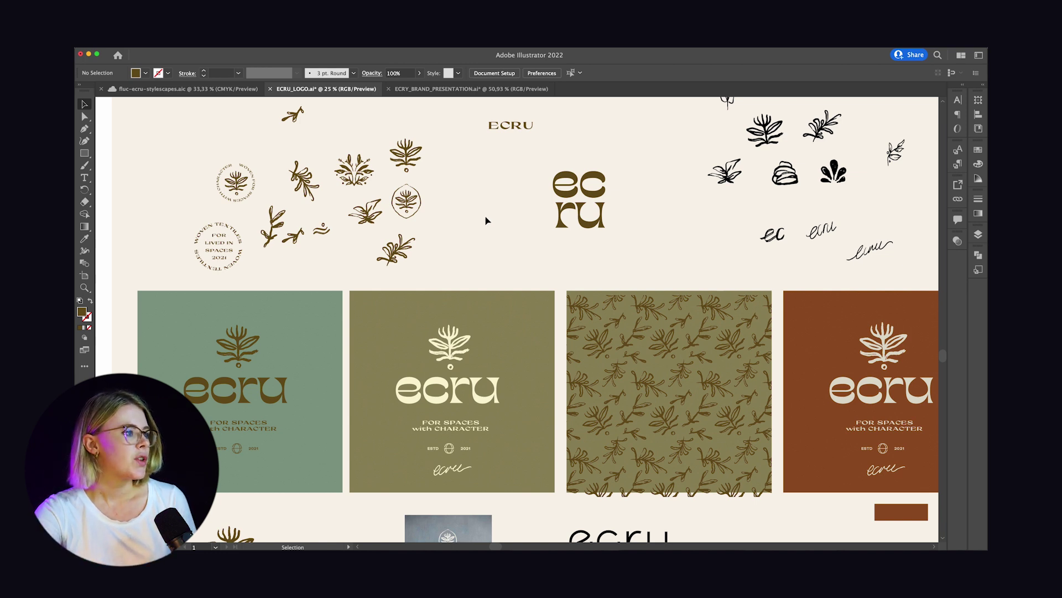
pyautogui.scroll(10, 487, 221)
pyautogui.hscroll(2, 487, 221)
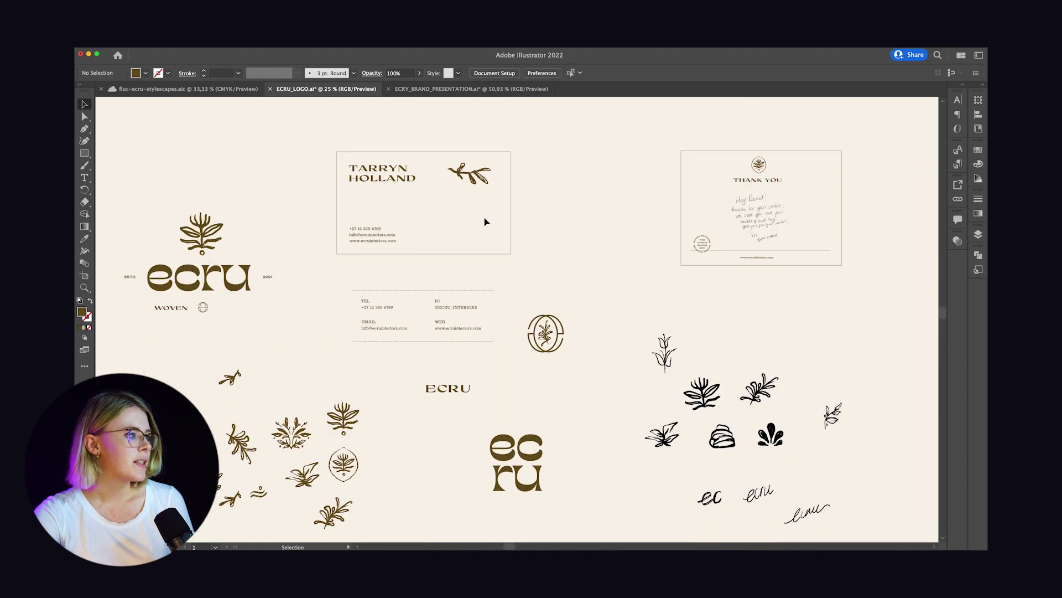
# Step: Open the ECRY_BRAND_PRESENTATION.ai document and review the annotated logo rationale page and the hang-tag print collateral page
pyautogui.click(454, 88)
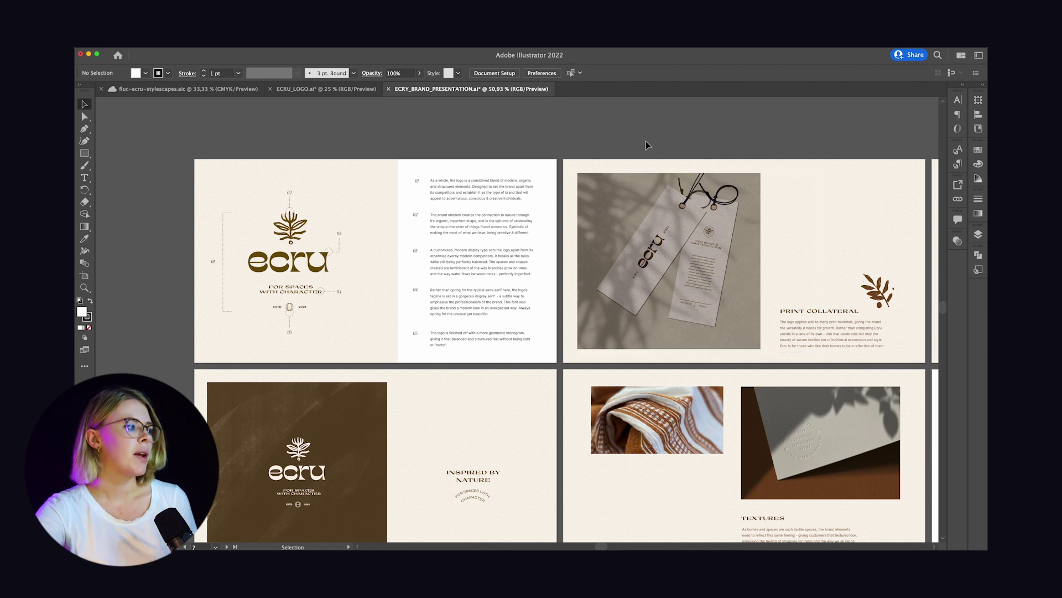
pyautogui.scroll(-2, 783, 248)
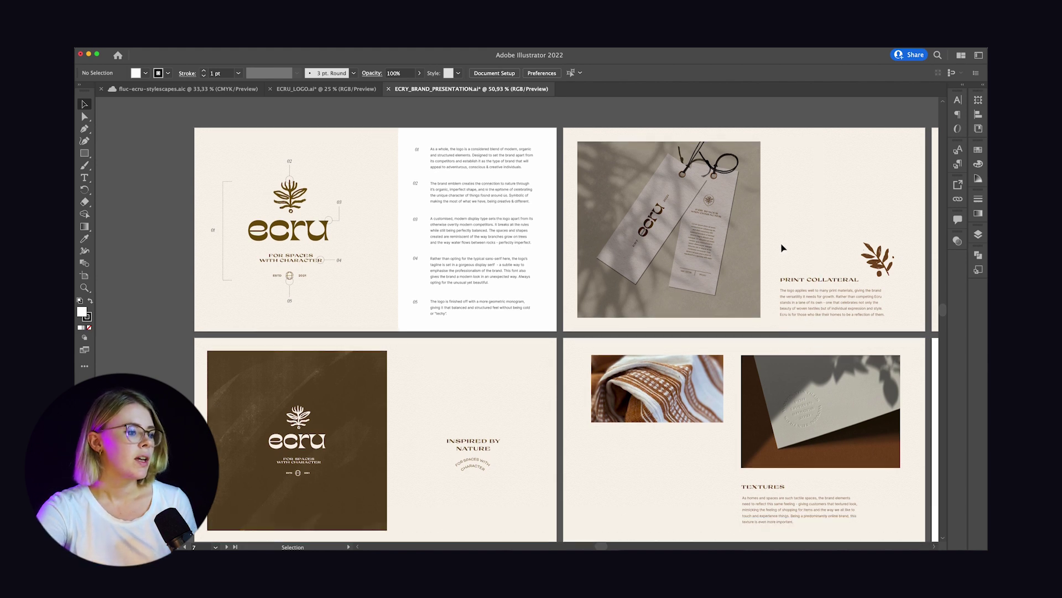
pyautogui.hscroll(3, 783, 248)
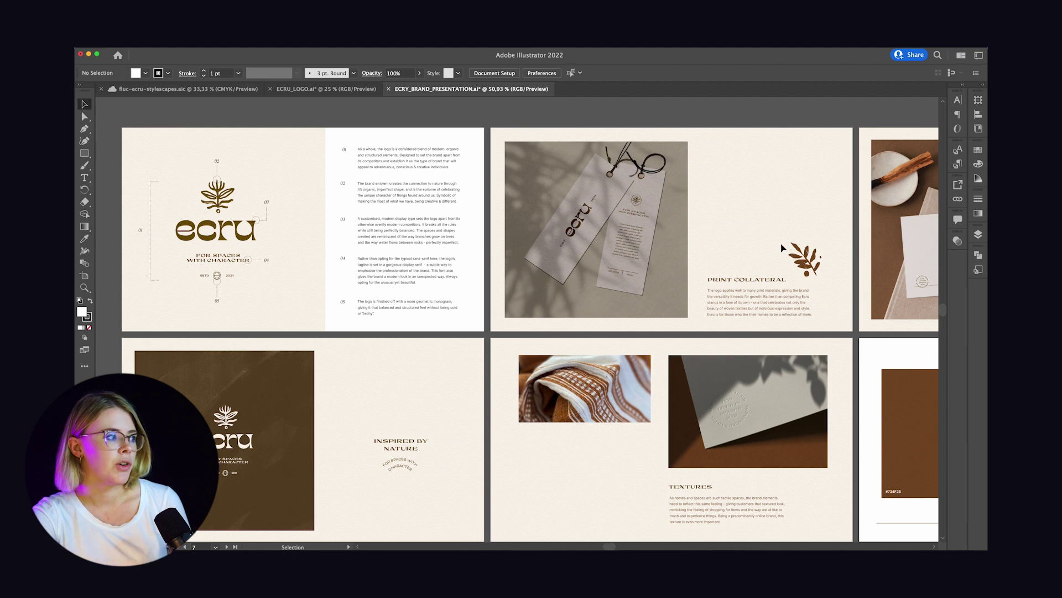
pyautogui.hscroll(-2, 783, 248)
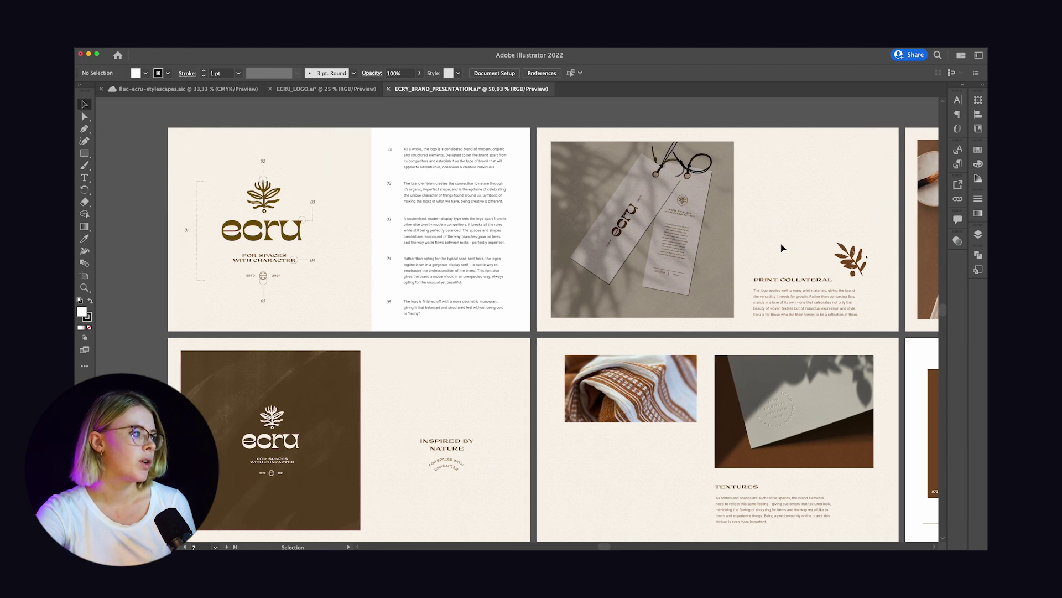
pyautogui.scroll(-1, 782, 248)
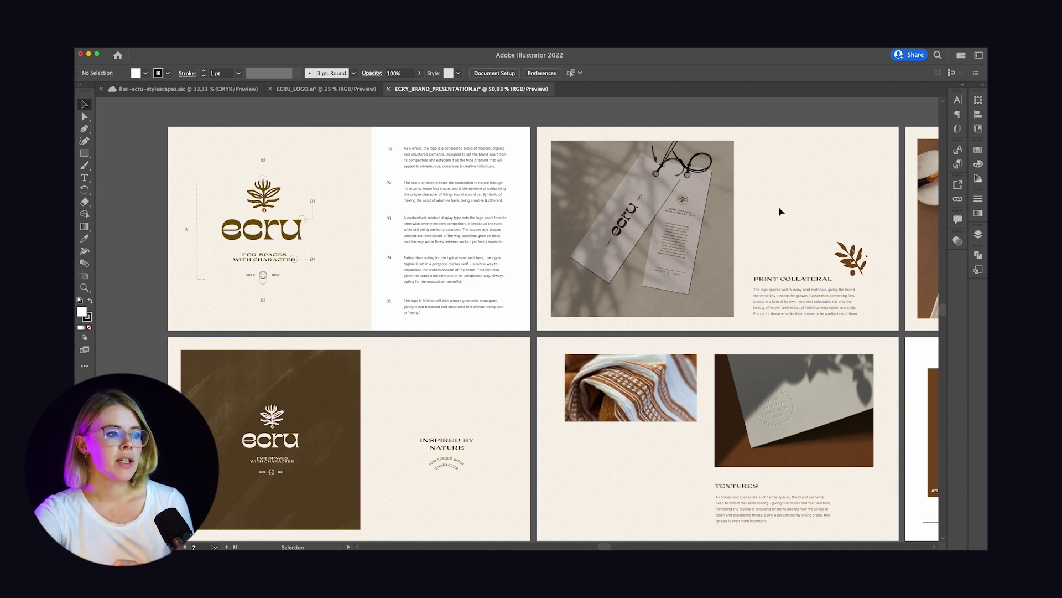
pyautogui.hscroll(5, 750, 211)
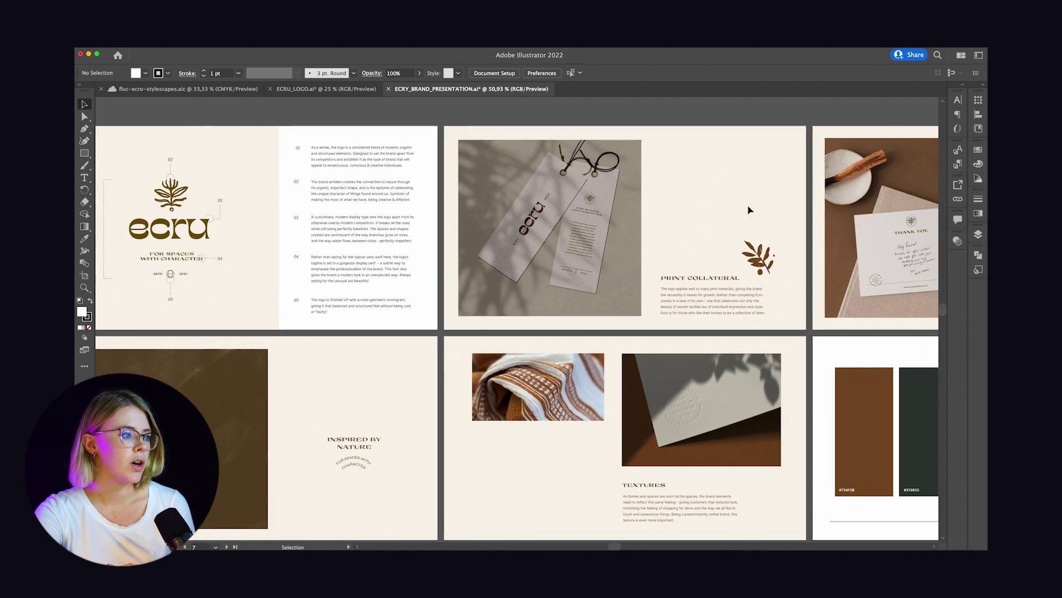
pyautogui.scroll(2, 594, 189)
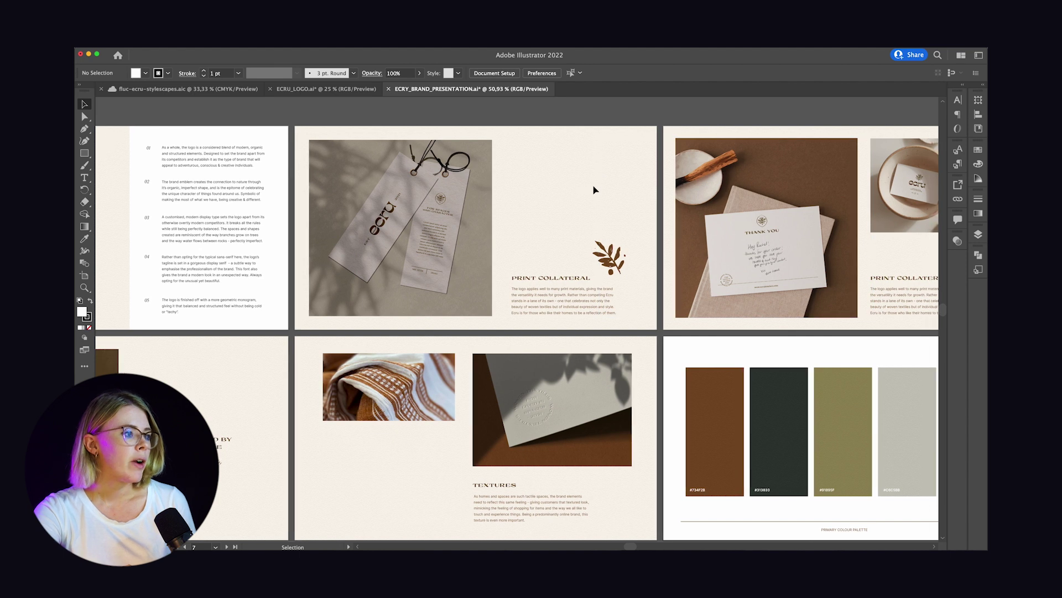
pyautogui.scroll(-1, 595, 189)
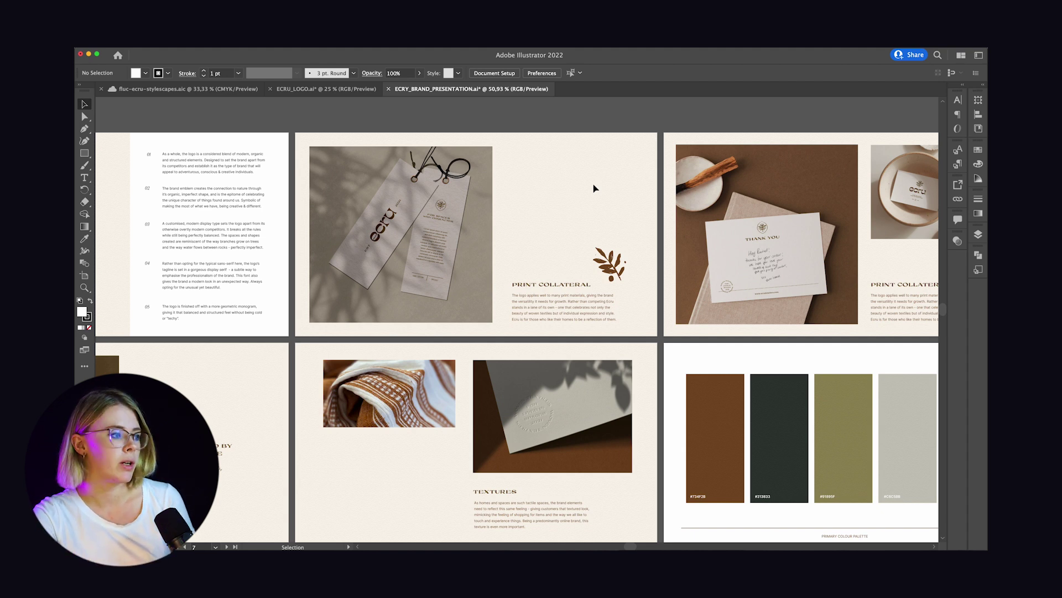
# Step: Examine the thank-you card and business card collateral page and the logo suite page
pyautogui.hscroll(5, 600, 201)
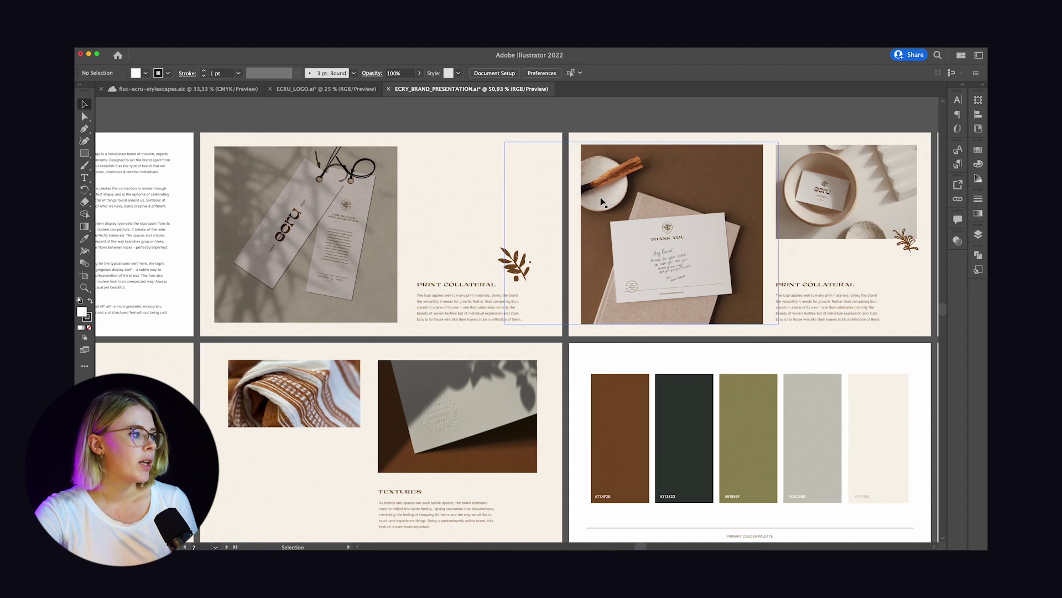
pyautogui.hscroll(5, 602, 202)
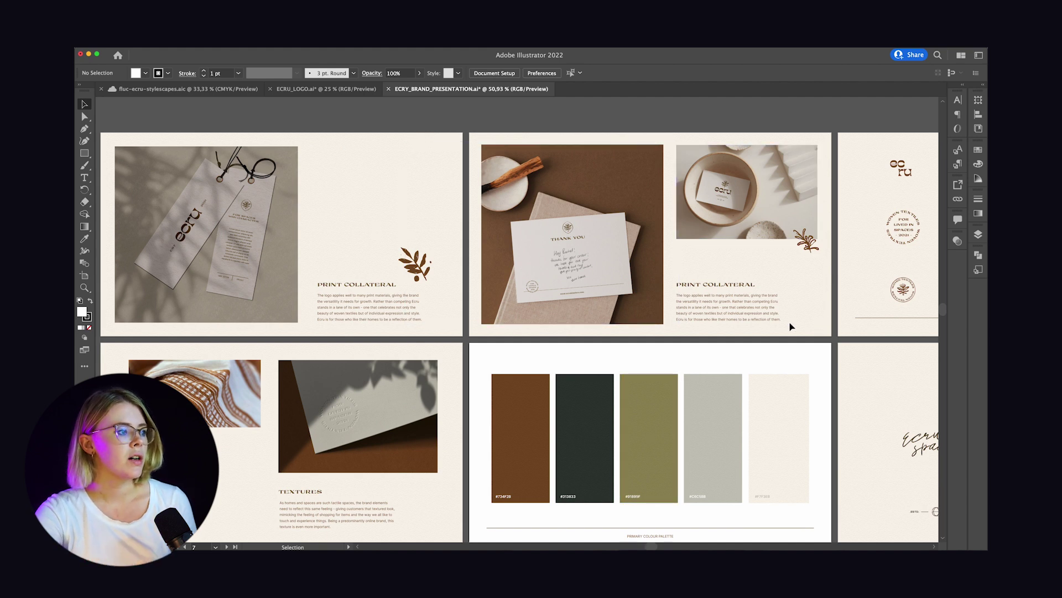
pyautogui.hscroll(10, 792, 326)
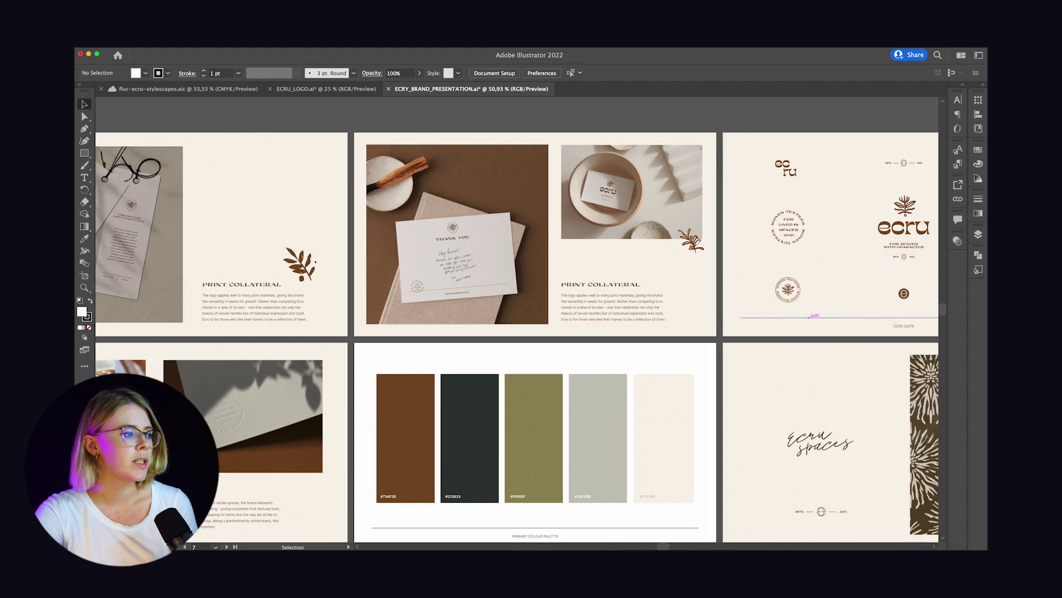
pyautogui.hscroll(3, 809, 320)
pyautogui.hscroll(-1, 809, 318)
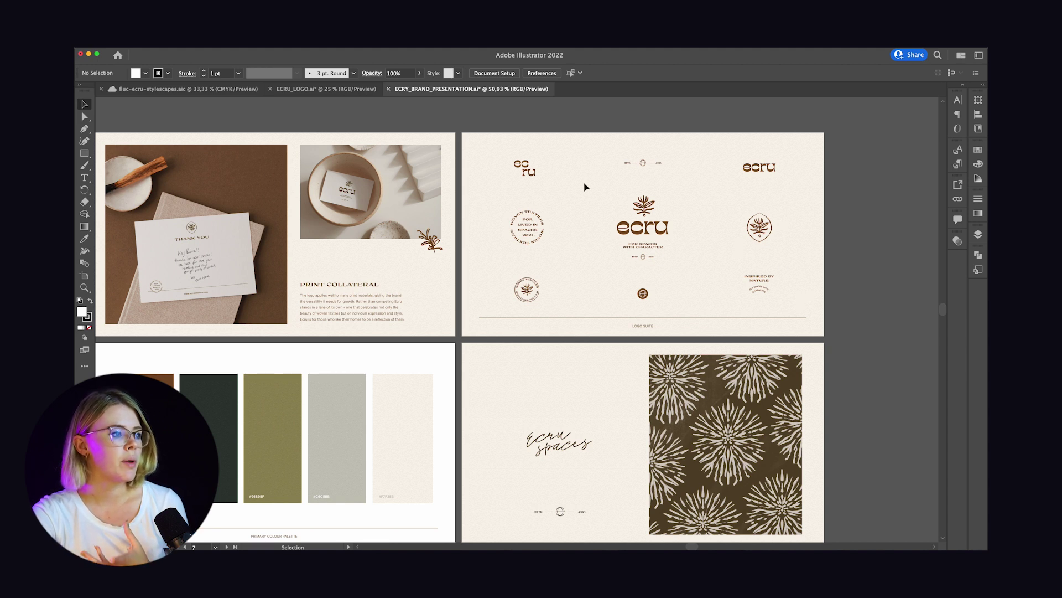
# Step: Go over the Ecru Spaces pattern page, the primary colour palette, the Textures page and the Inspired by Nature page
pyautogui.scroll(-10, 780, 253)
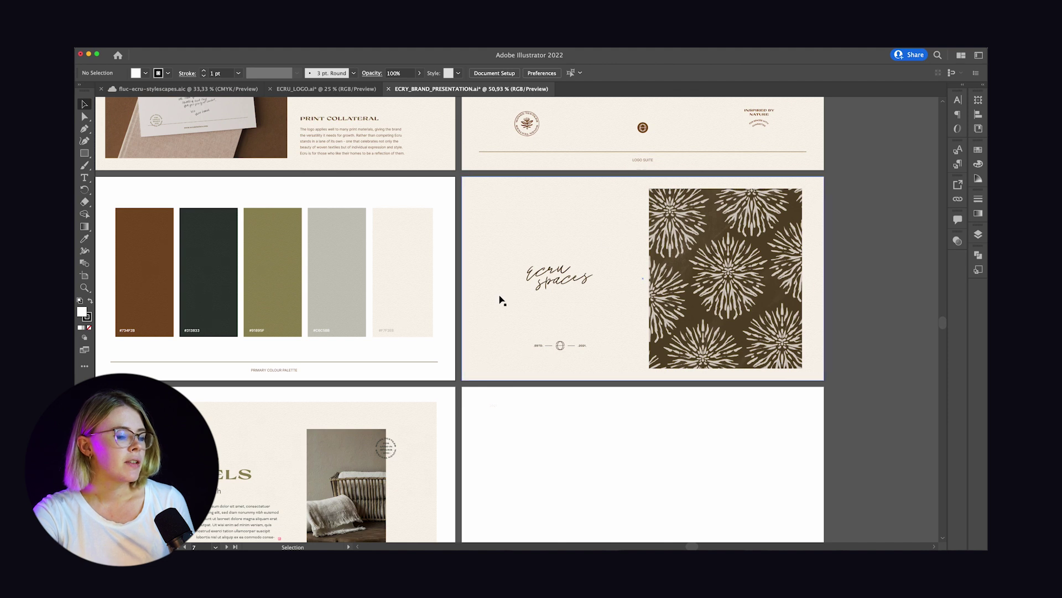
pyautogui.hscroll(-2, 500, 299)
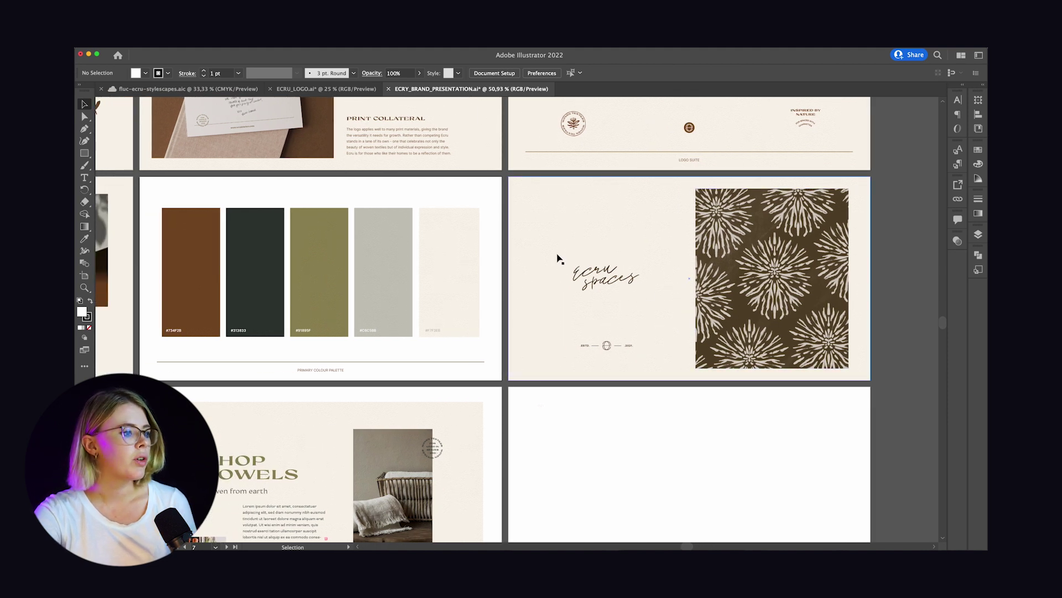
pyautogui.hscroll(-3, 557, 258)
pyautogui.hscroll(-12, 558, 258)
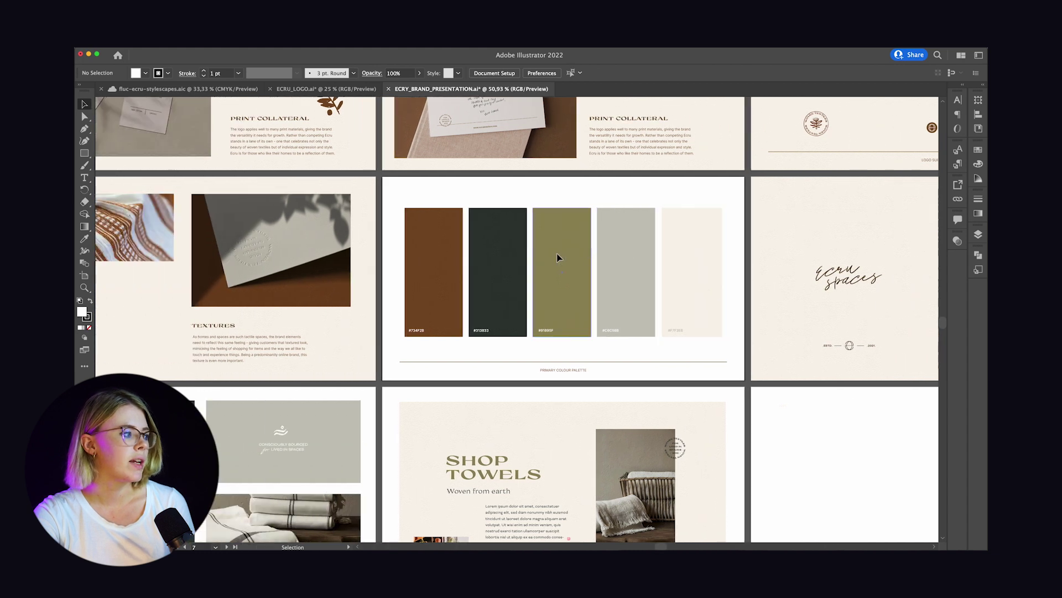
pyautogui.hscroll(-12, 558, 258)
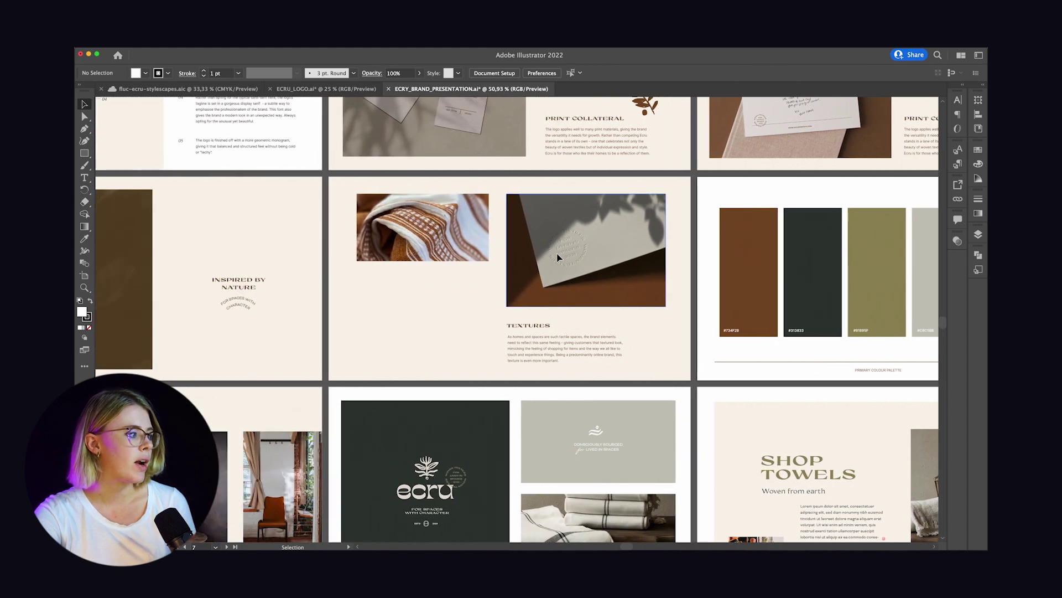
pyautogui.hscroll(-2, 558, 258)
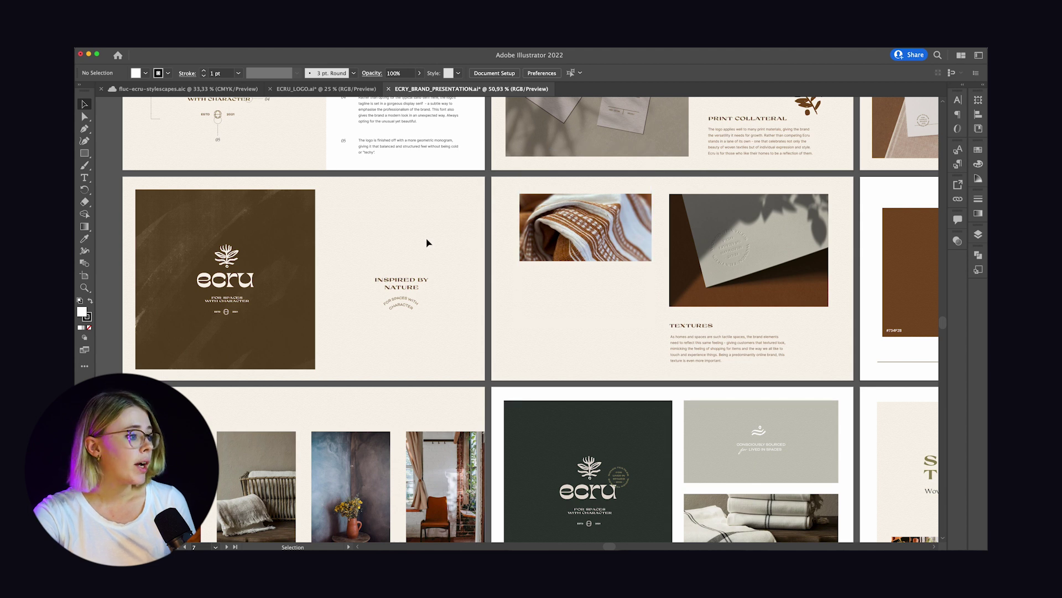
pyautogui.hscroll(-2, 427, 241)
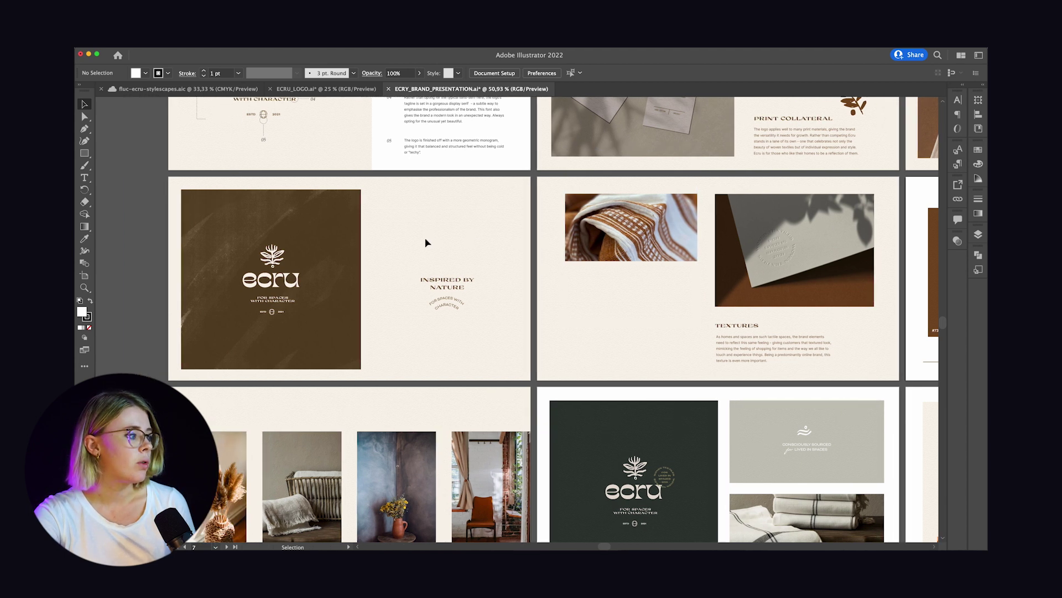
# Step: Inspect the interior photo row, the dark green logo layout with the towel photo, and the Shop Towels page
pyautogui.scroll(-5, 398, 231)
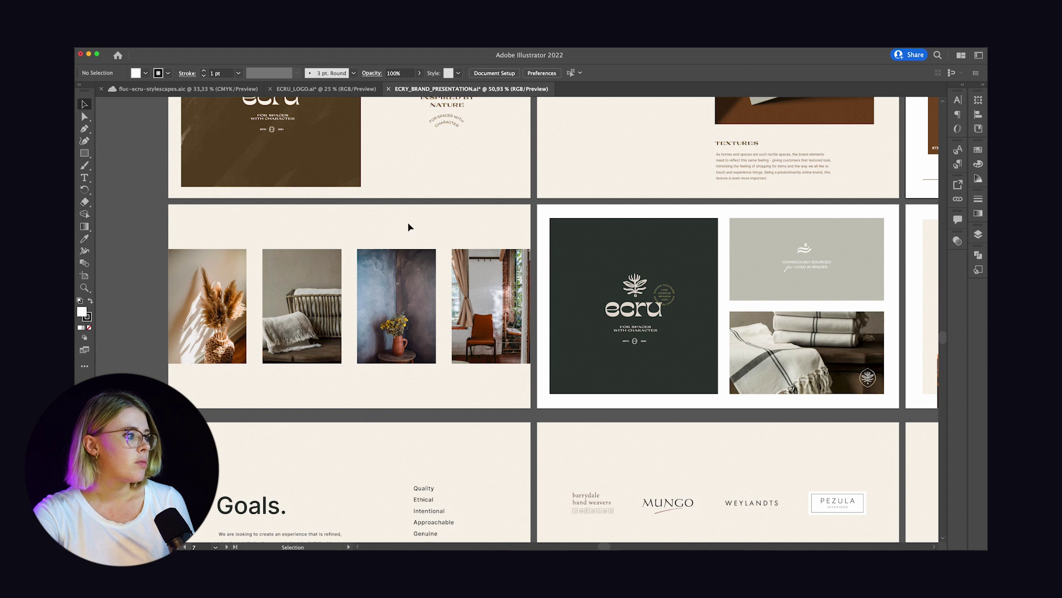
pyautogui.hscroll(2, 407, 223)
pyautogui.scroll(-1, 406, 223)
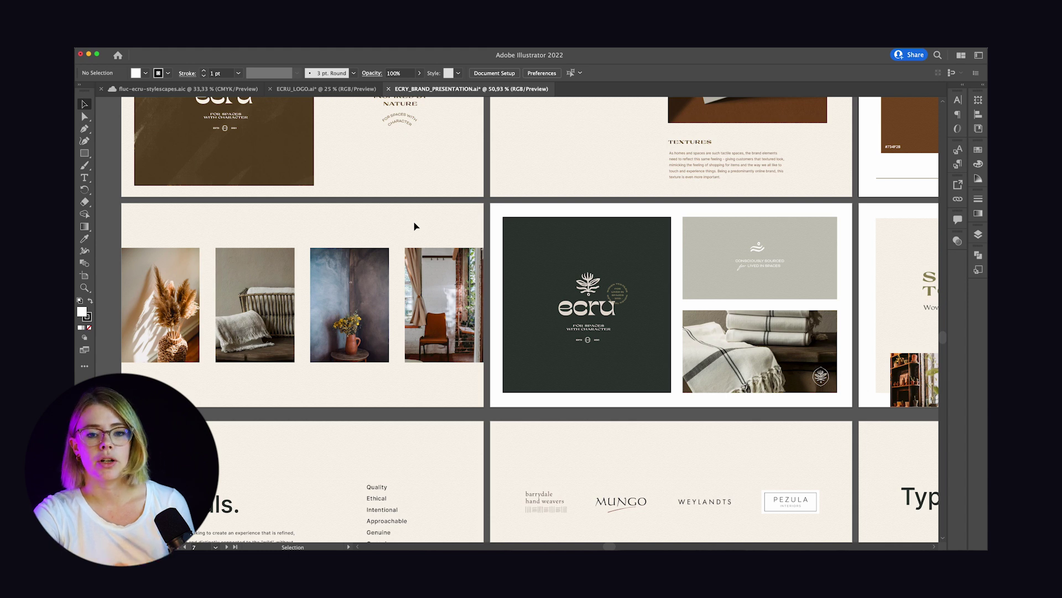
pyautogui.hscroll(2, 468, 227)
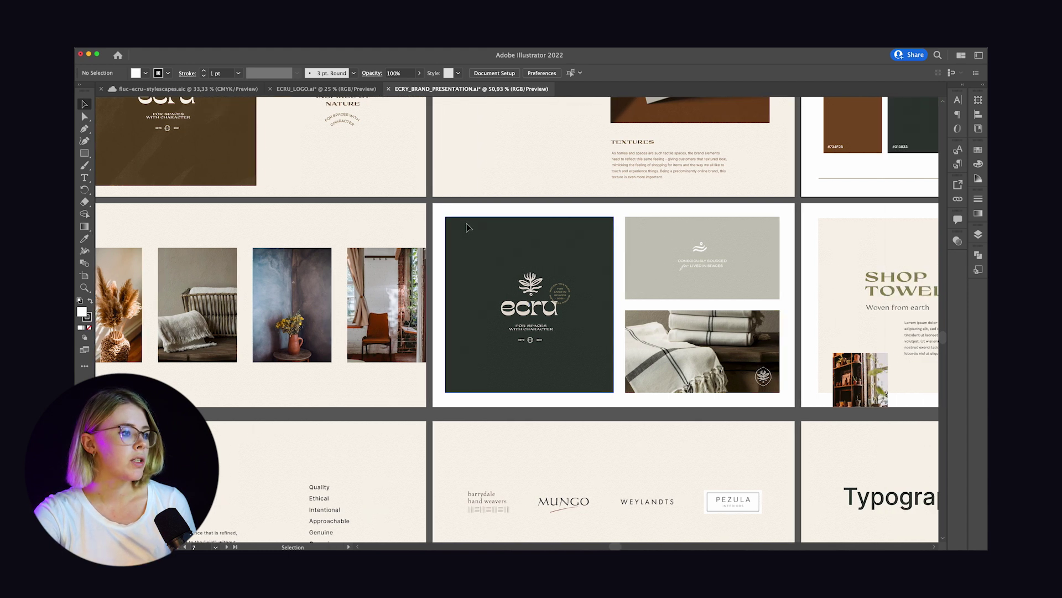
pyautogui.hscroll(2, 467, 227)
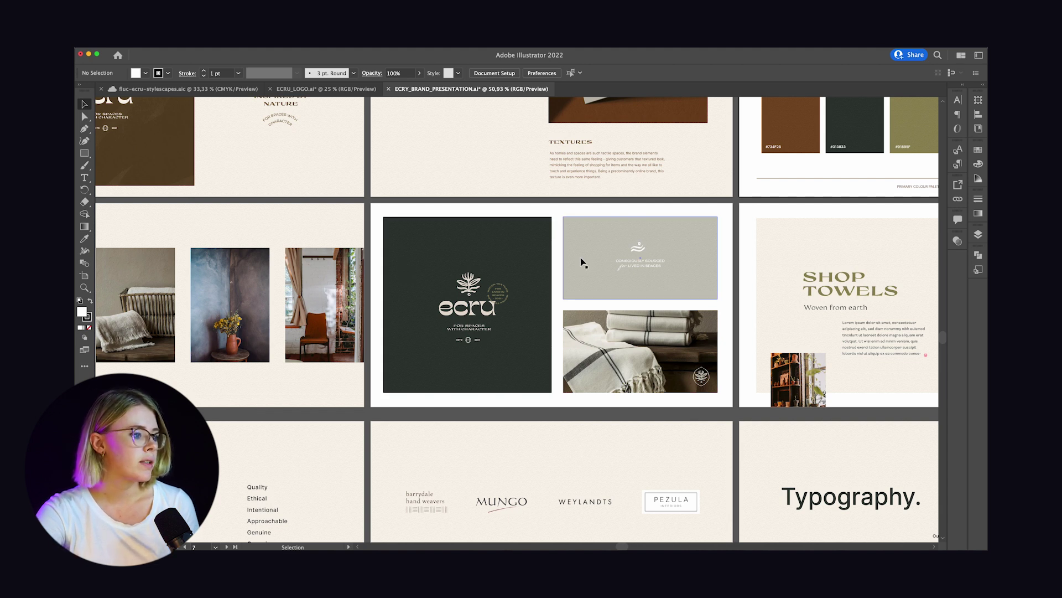
# Step: Survey the Goals, Competitors, Typography, Brand Application and Art Direction pages and the Meet the Ecru Identity opening pages
pyautogui.hscroll(8, 582, 263)
pyautogui.scroll(-8, 812, 321)
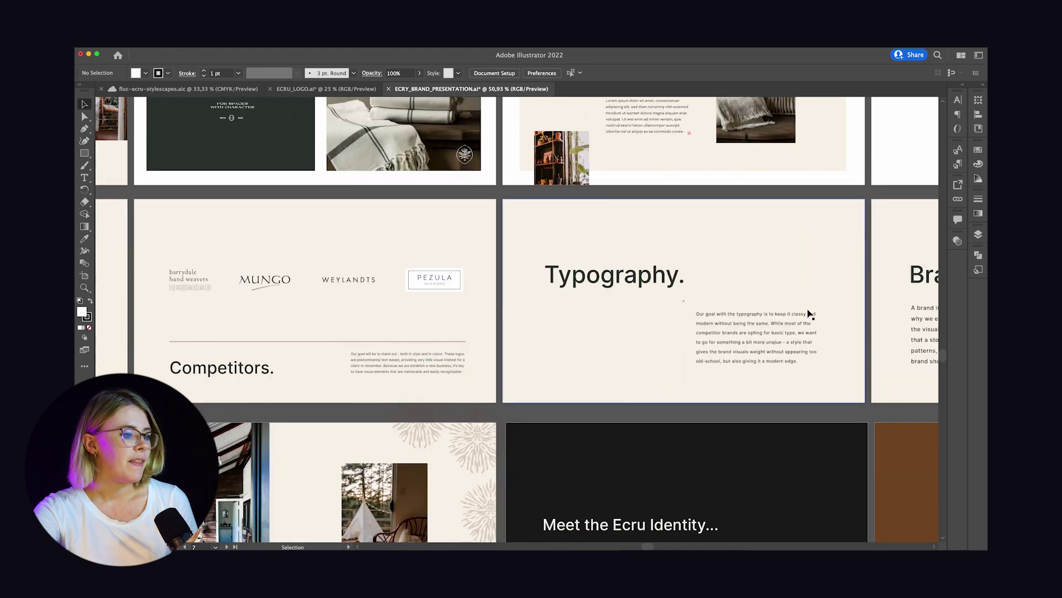
pyautogui.scroll(-1, 808, 313)
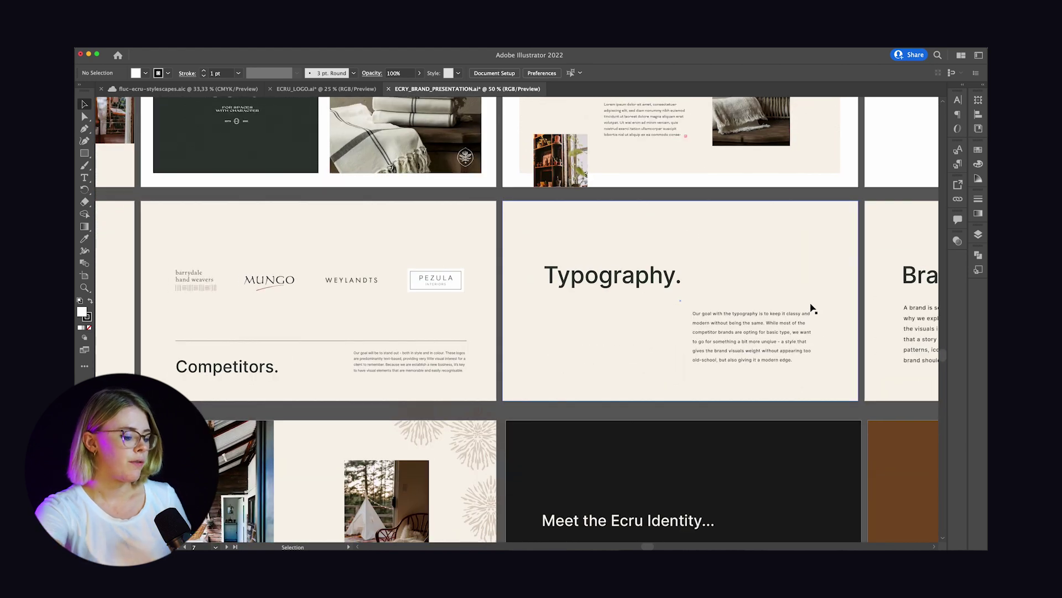
pyautogui.scroll(-2, 812, 308)
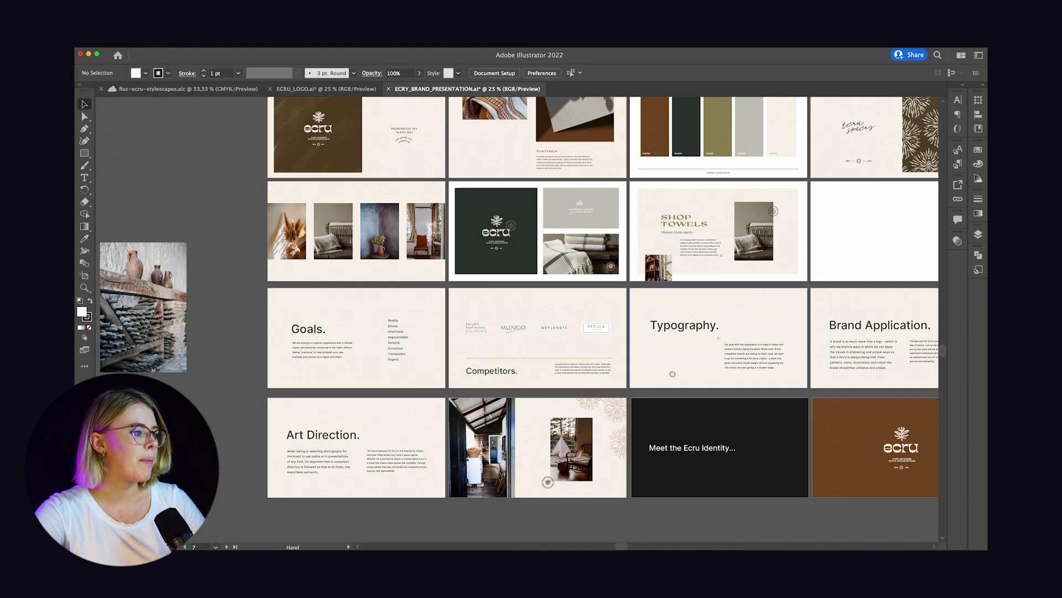
pyautogui.hscroll(3, 654, 371)
pyautogui.scroll(-1, 654, 371)
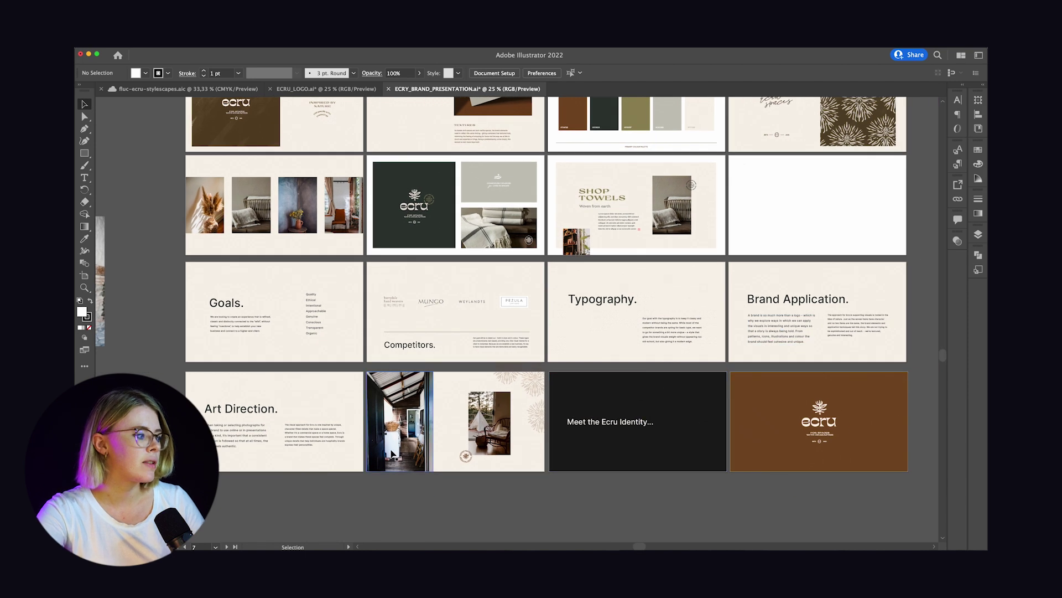